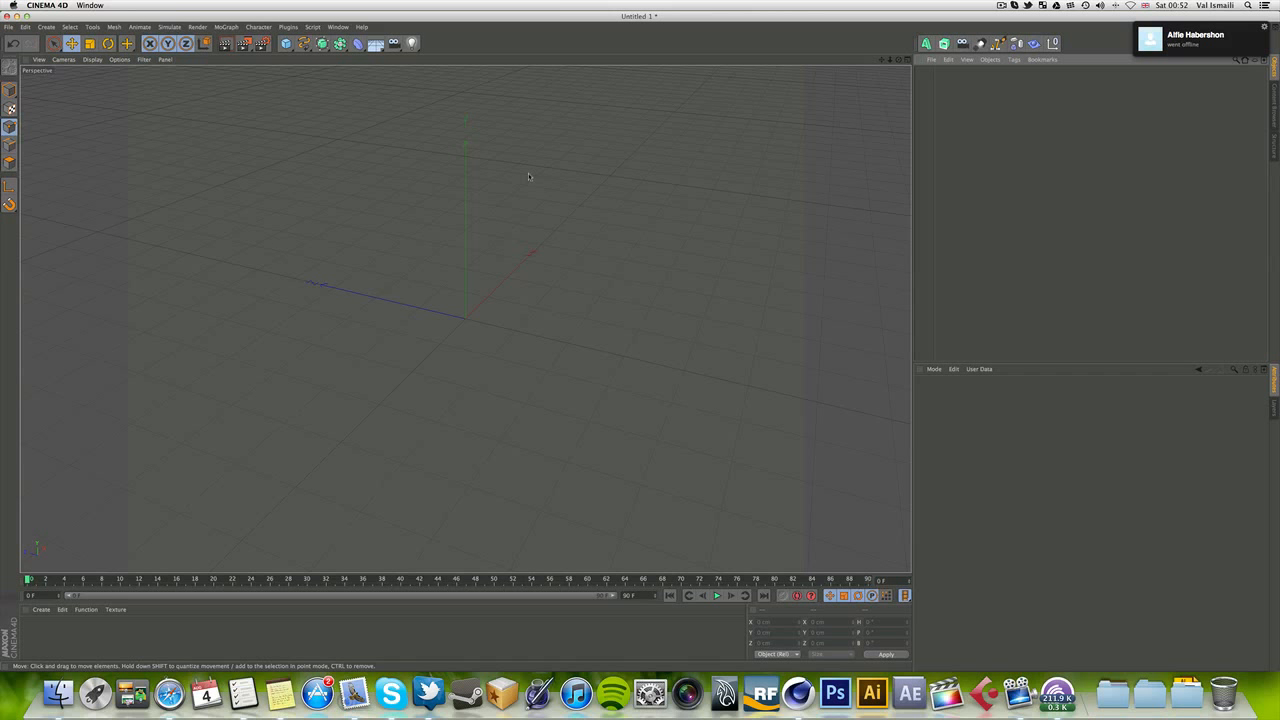
Draw an open four-point Akima spline in the Right view, arcing toward +Z from about Y 101 cm to Y -102 cm.
click(303, 43)
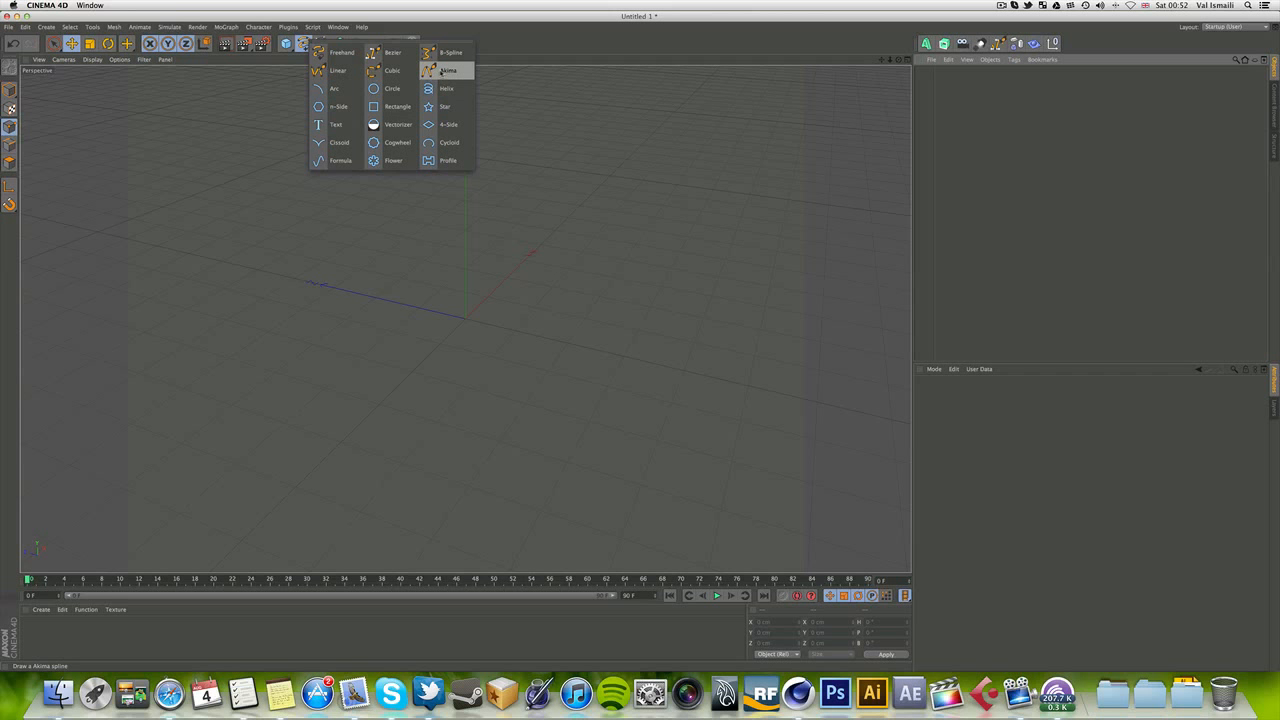
click(443, 71)
click(908, 60)
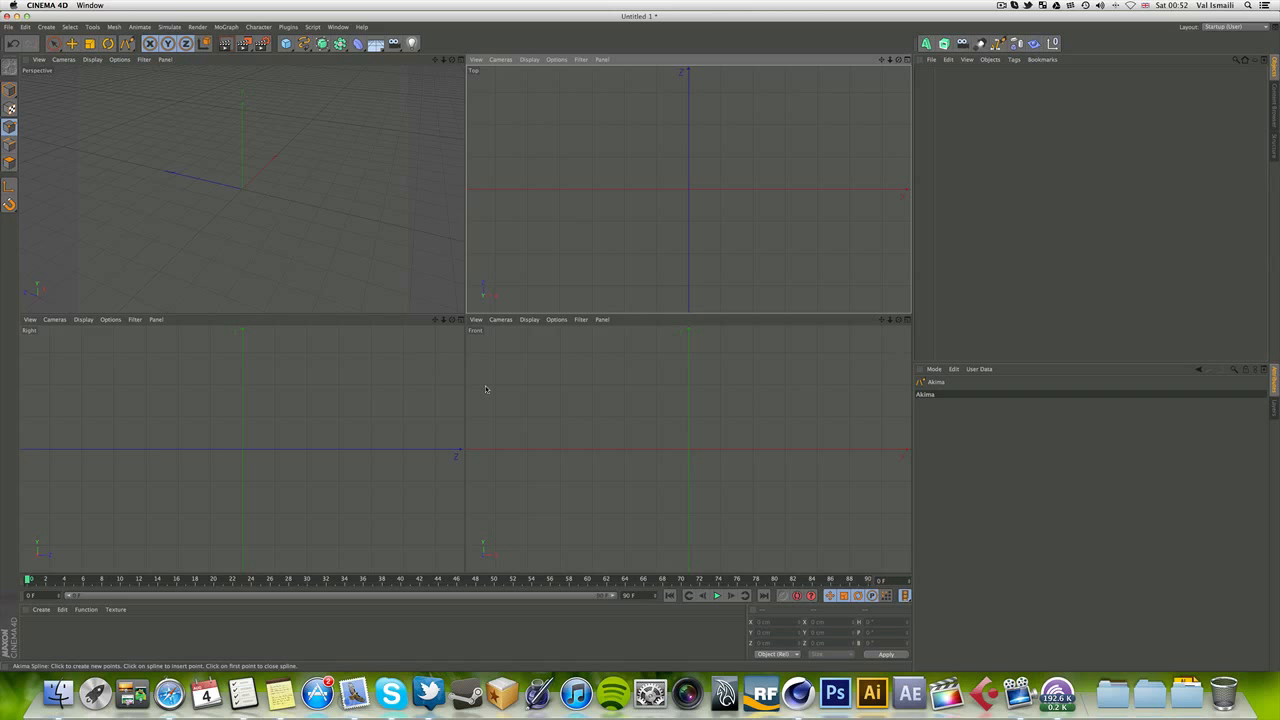
click(460, 320)
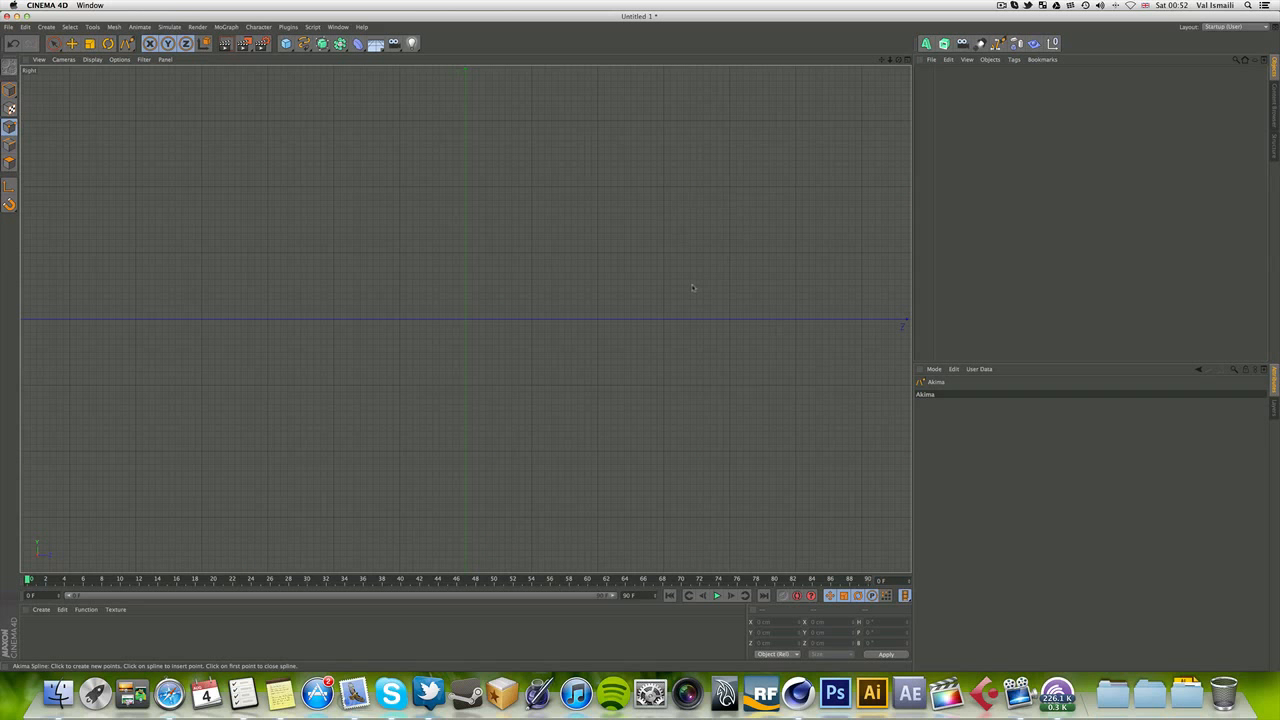
click(465, 254)
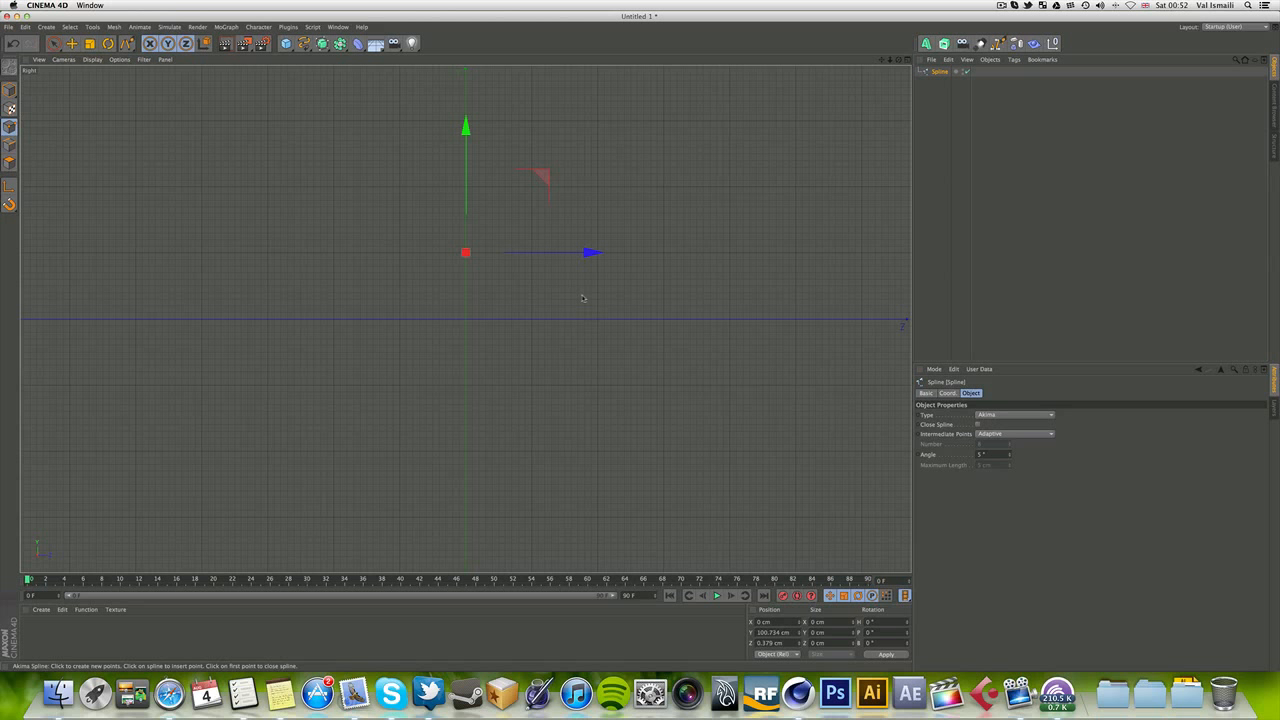
click(581, 293)
click(580, 352)
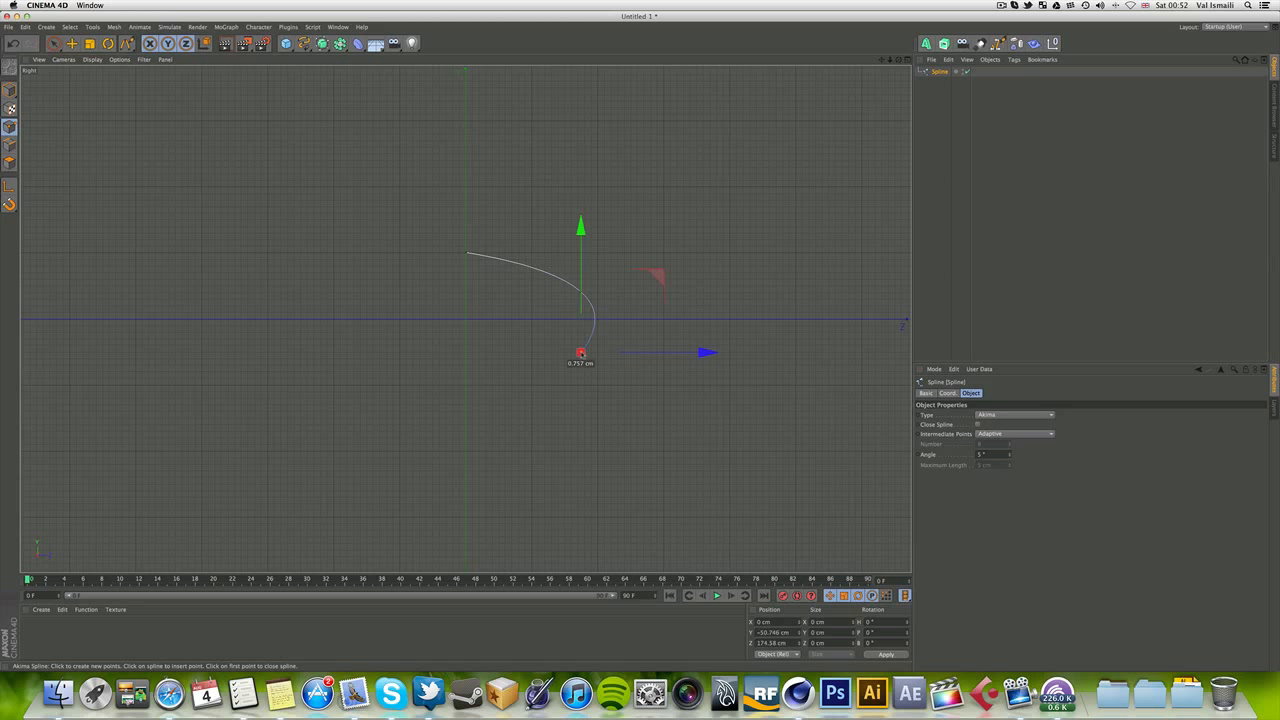
click(466, 387)
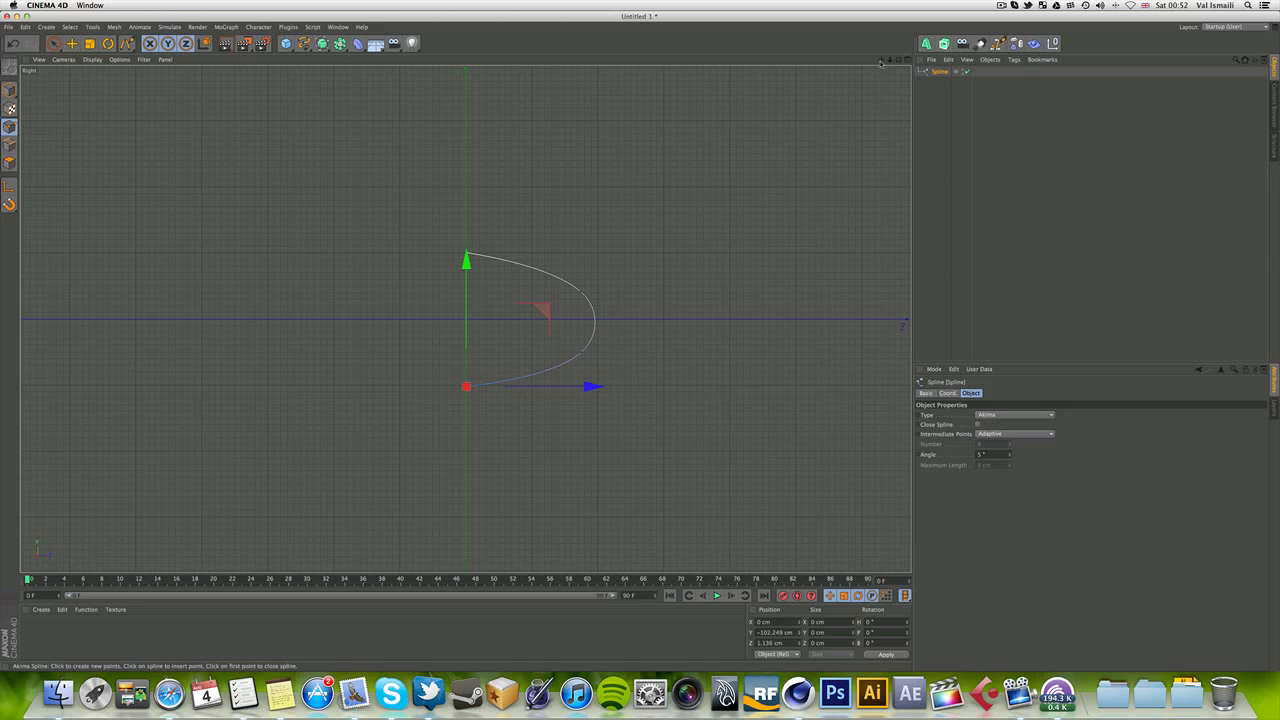
Add a Lathe NURBS object and make the spline its child to revolve the profile in the perspective view.
key(F5)
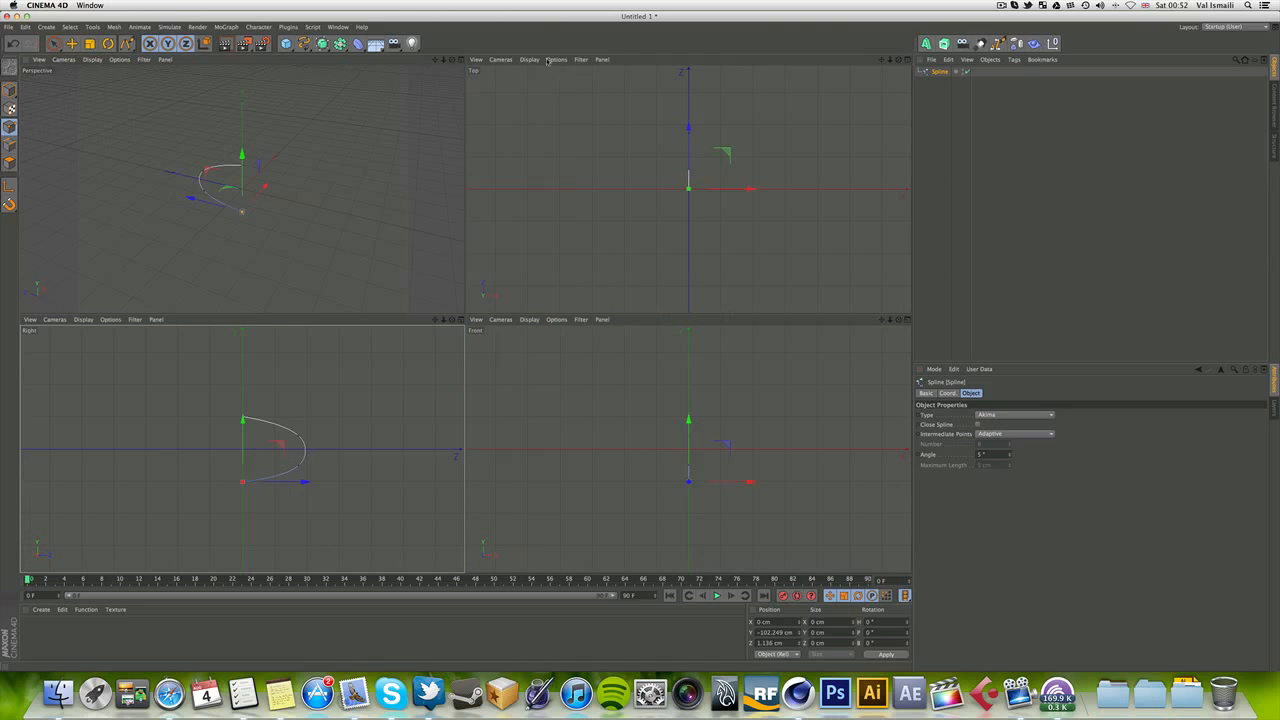
click(456, 59)
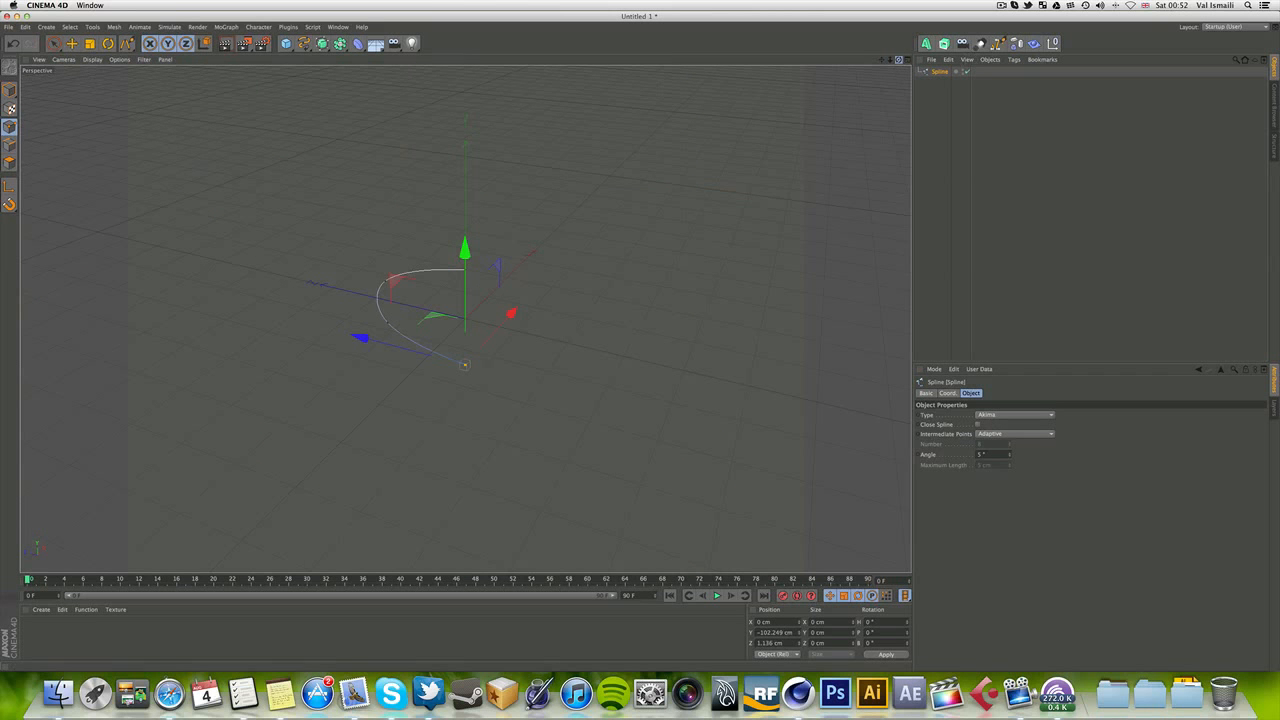
mouse_move(898, 60)
mouse_down()
mouse_move(1050, 10)
mouse_move(995, 42)
mouse_move(898, 60)
mouse_move(830, 50)
mouse_move(960, 56)
mouse_move(840, 90)
mouse_move(845, 30)
mouse_move(920, 108)
mouse_move(880, 72)
mouse_move(895, 72)
mouse_up()
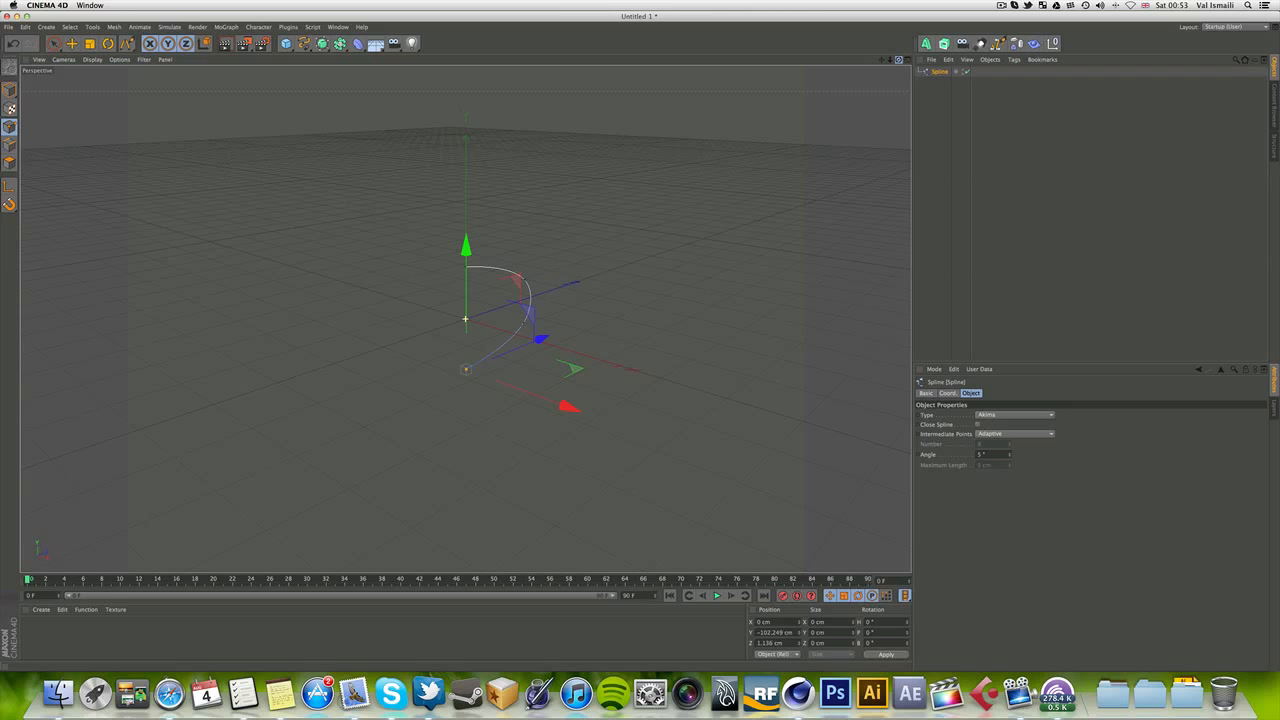
click(322, 43)
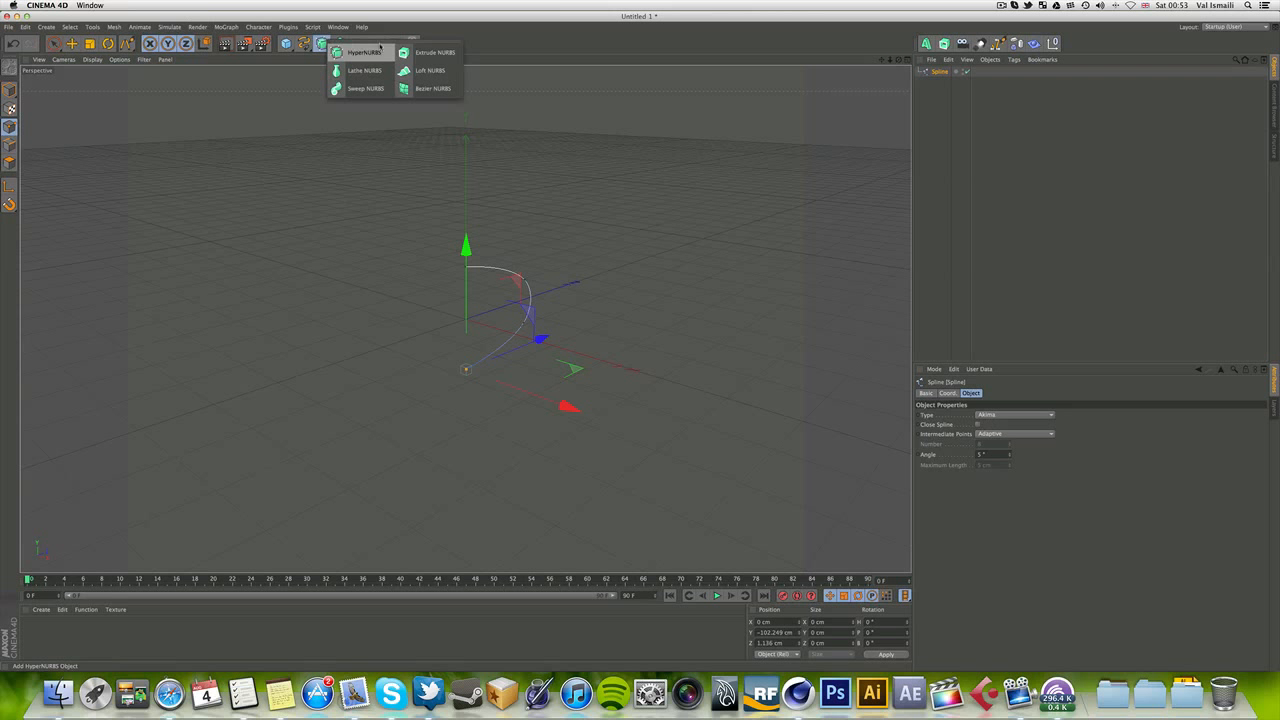
click(363, 71)
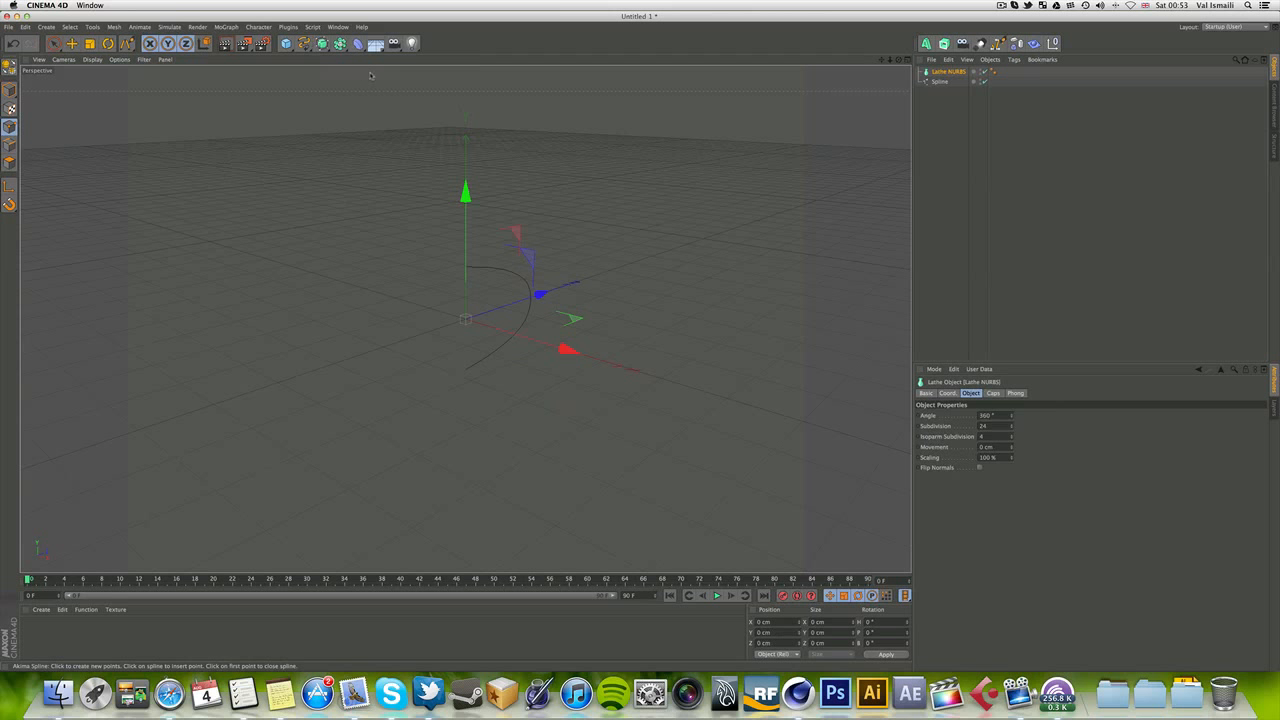
drag(942, 82, 947, 75)
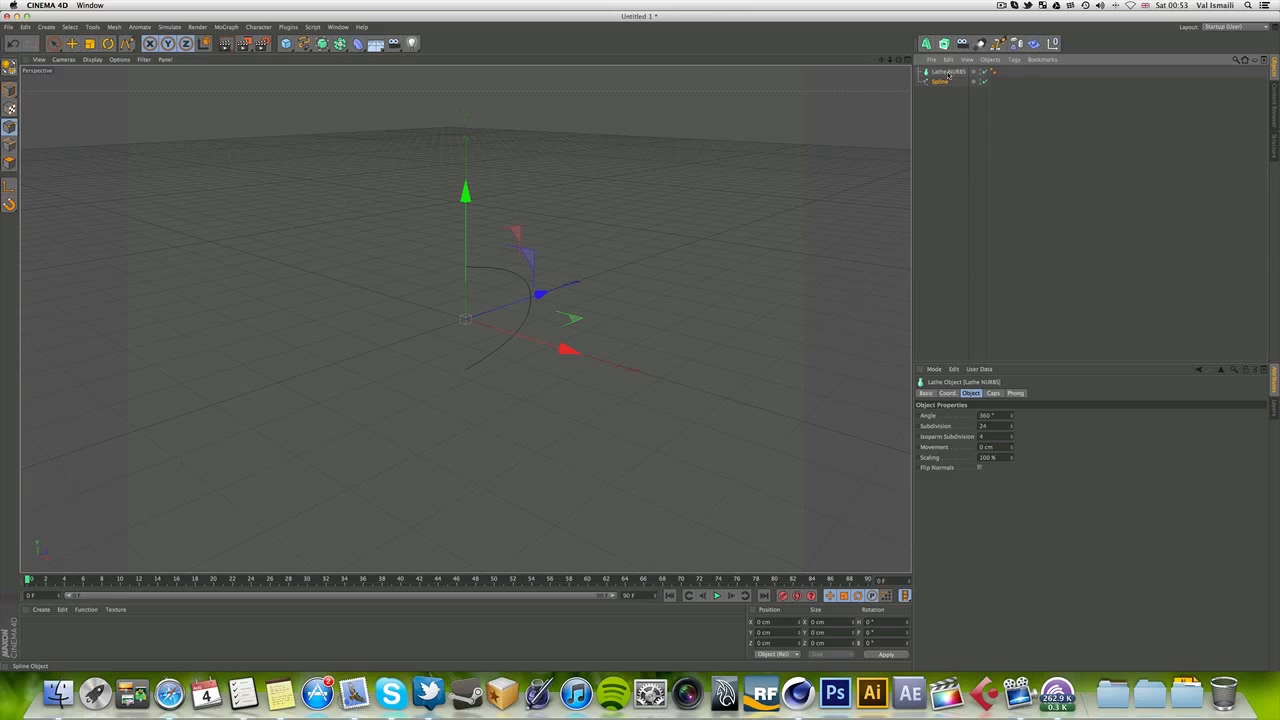
drag(948, 75, 859, 46)
click(946, 73)
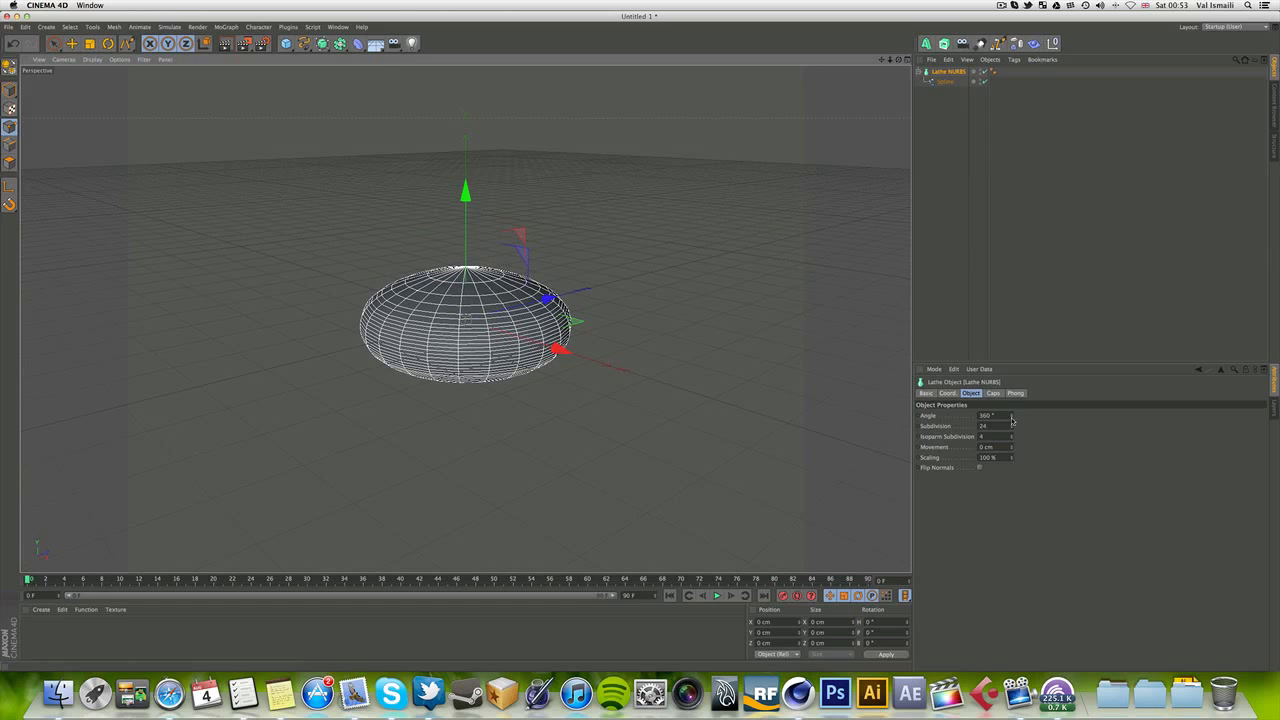
Vary the Lathe NURBS angle, trying 211°, and leave it at 254° while inspecting the partial revolution.
mouse_move(1011, 416)
mouse_down()
mouse_move(1011, 446)
mouse_move(1011, 420)
mouse_up()
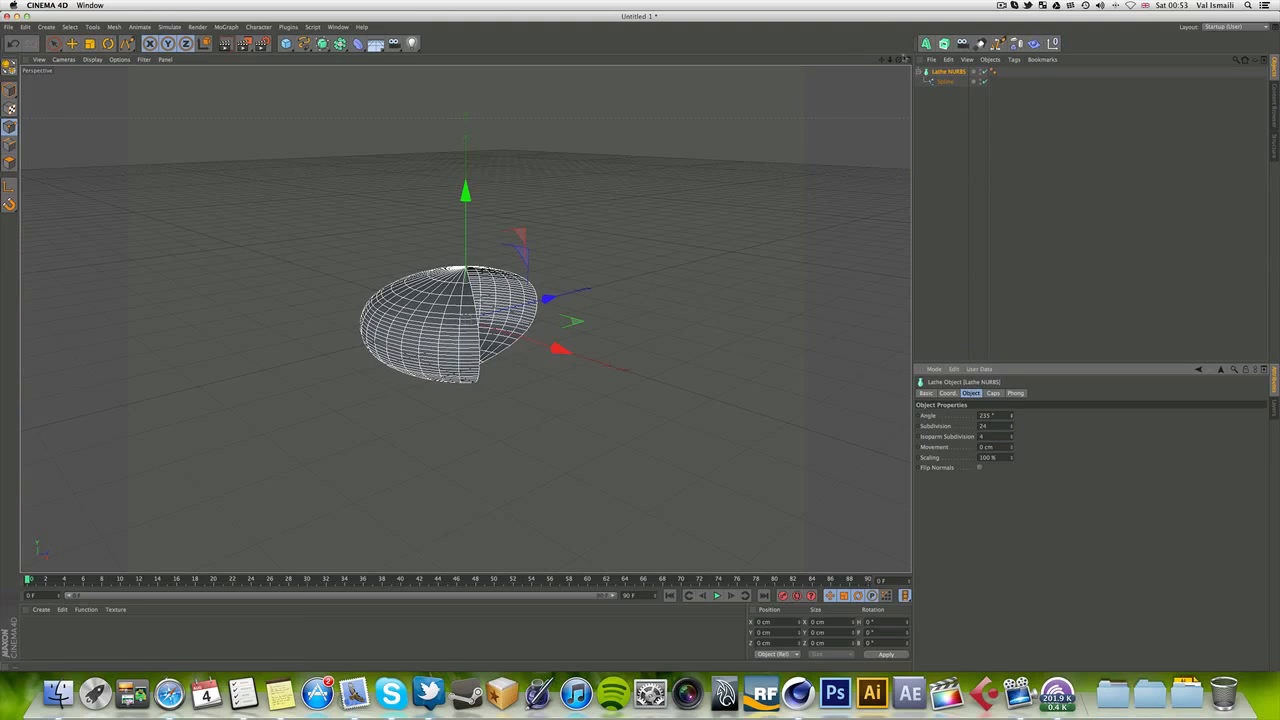
mouse_move(899, 60)
mouse_down()
mouse_move(826, 42)
mouse_move(816, 14)
mouse_move(886, 120)
mouse_move(899, 60)
mouse_up()
mouse_move(1011, 416)
mouse_down()
mouse_move(1011, 442)
mouse_move(1011, 407)
mouse_up()
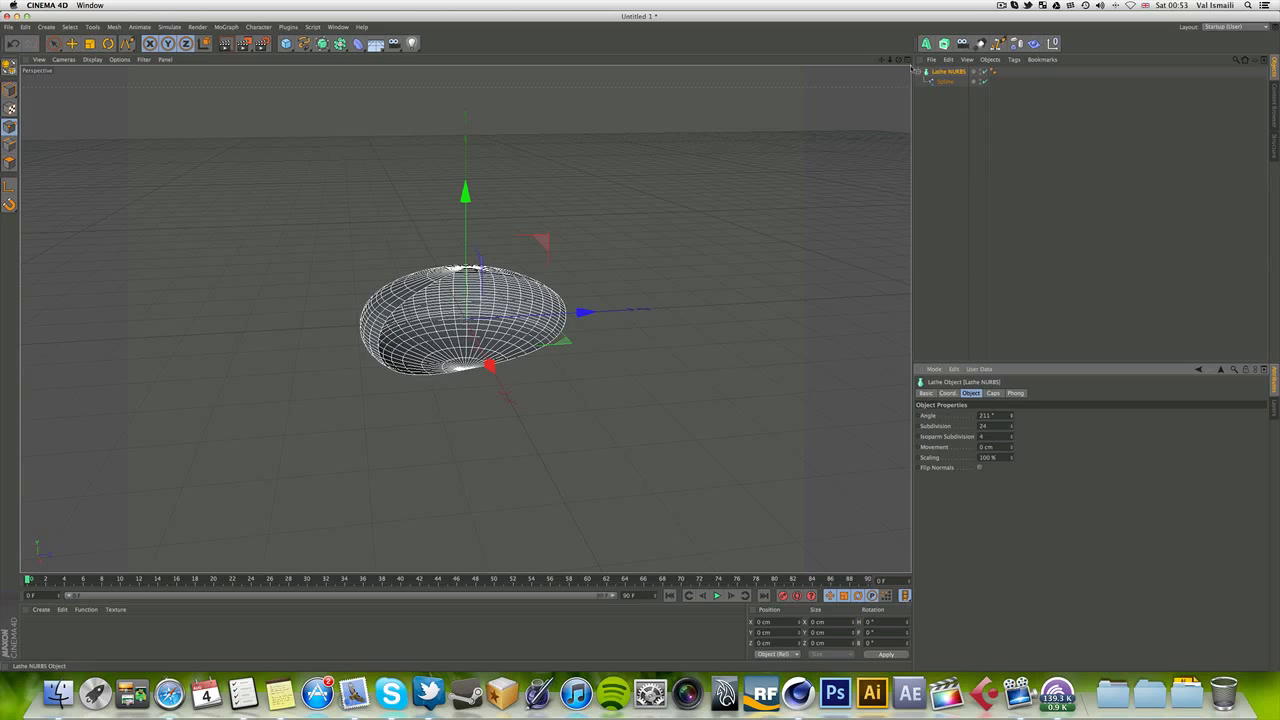
drag(899, 60, 926, 334)
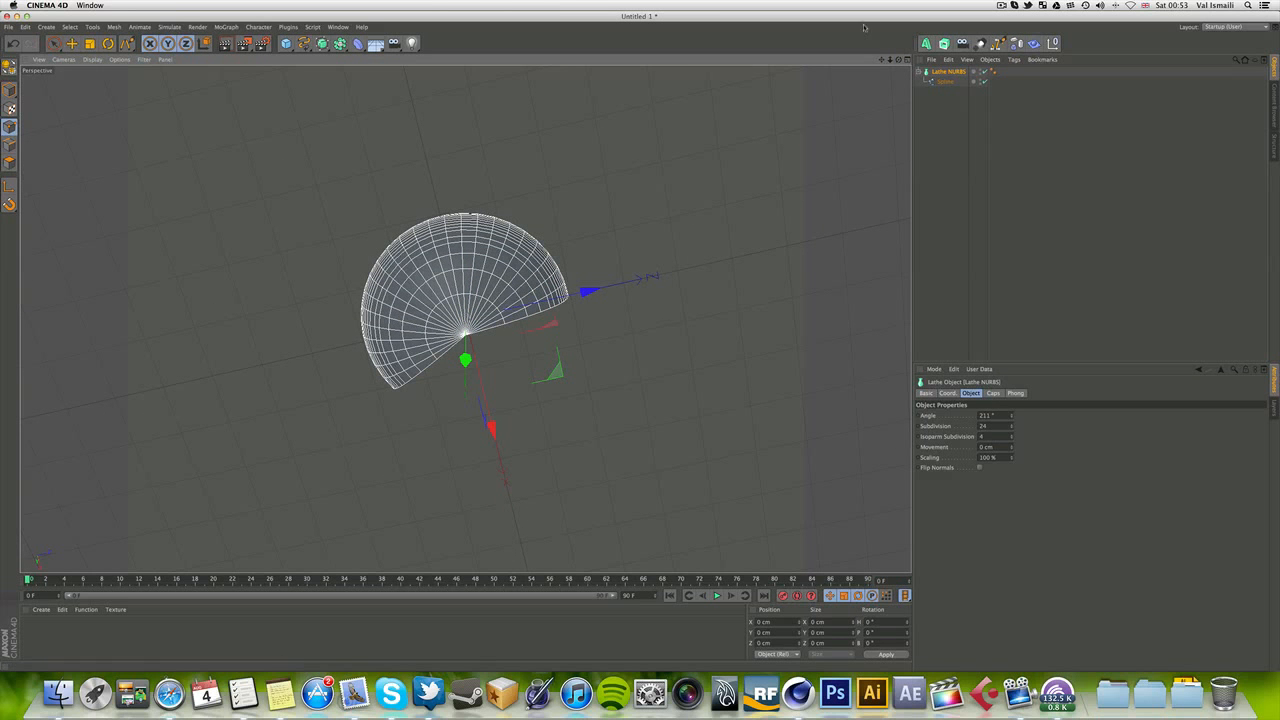
drag(899, 60, 899, 66)
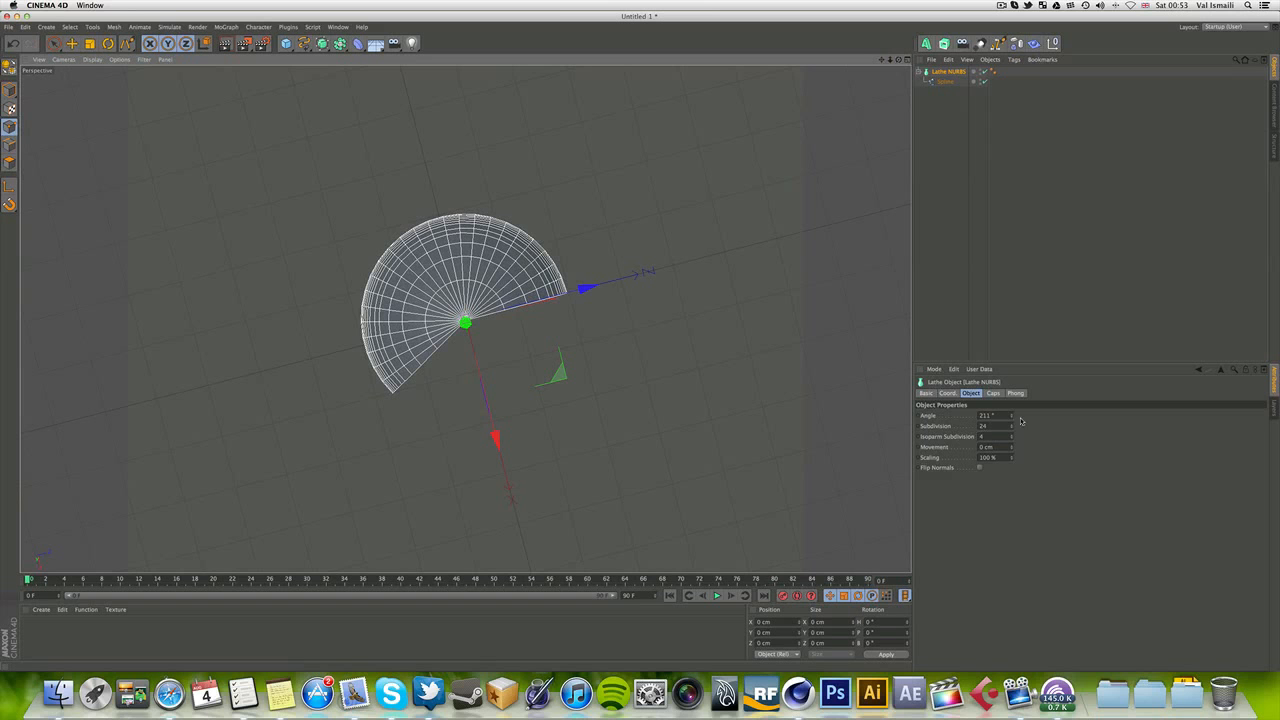
mouse_move(1012, 420)
mouse_down()
mouse_move(1000, 420)
mouse_move(1052, 420)
mouse_move(1022, 420)
mouse_up()
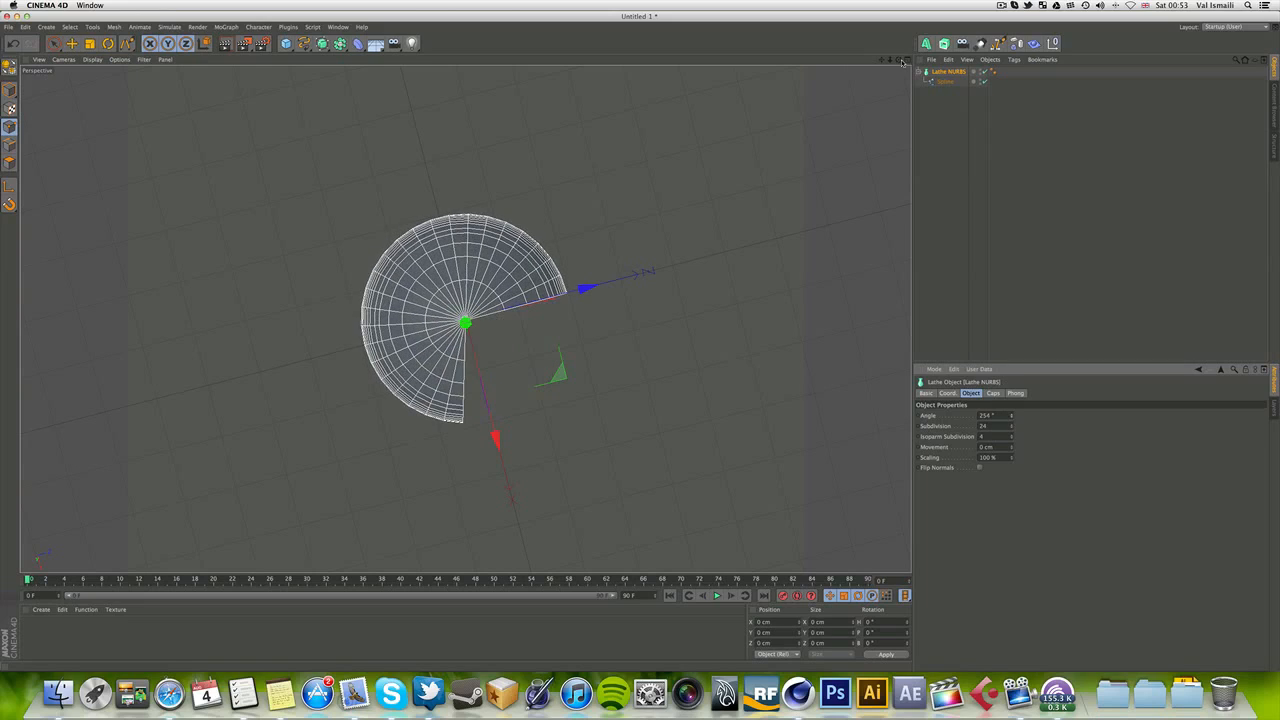
mouse_move(902, 62)
mouse_down()
mouse_move(875, 105)
mouse_move(900, 150)
mouse_move(875, 200)
mouse_move(882, 54)
mouse_up()
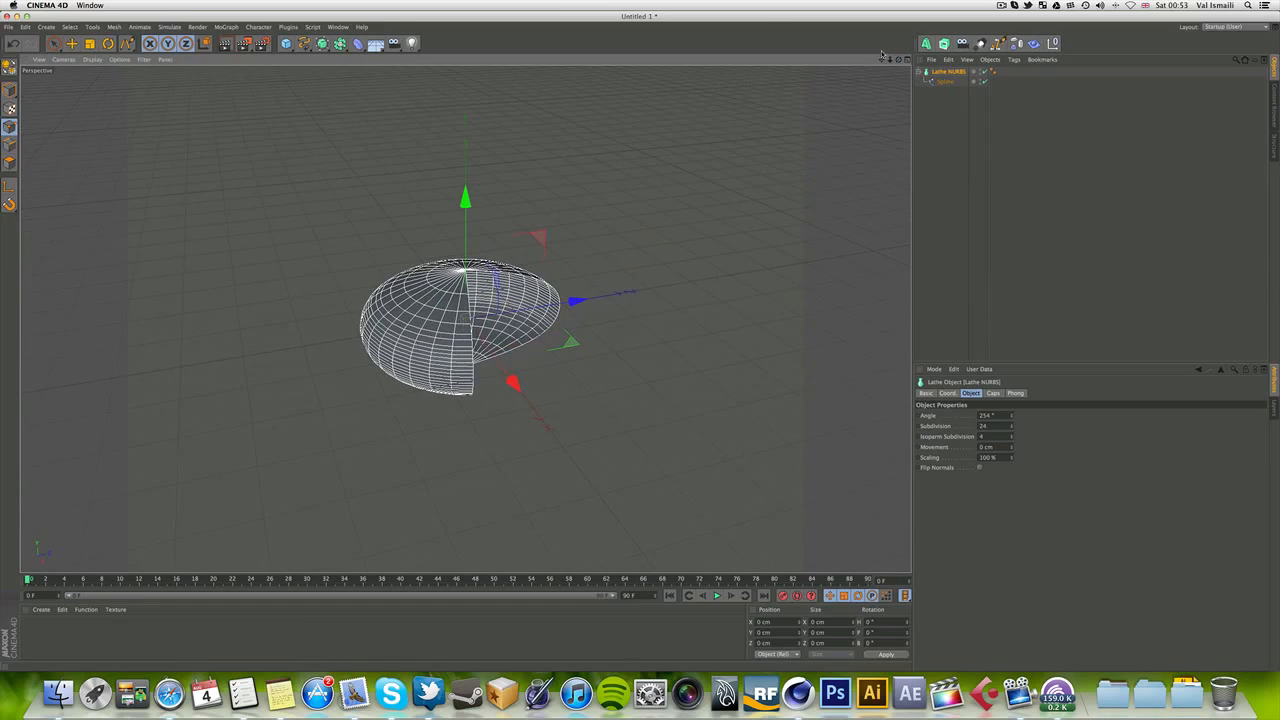
Lower the lathe's scaling to about 18%, try angles of 18°, 571° and -753°, and undo those angle changes.
mouse_move(1010, 458)
mouse_down()
mouse_move(1100, 458)
mouse_move(1007, 458)
mouse_up()
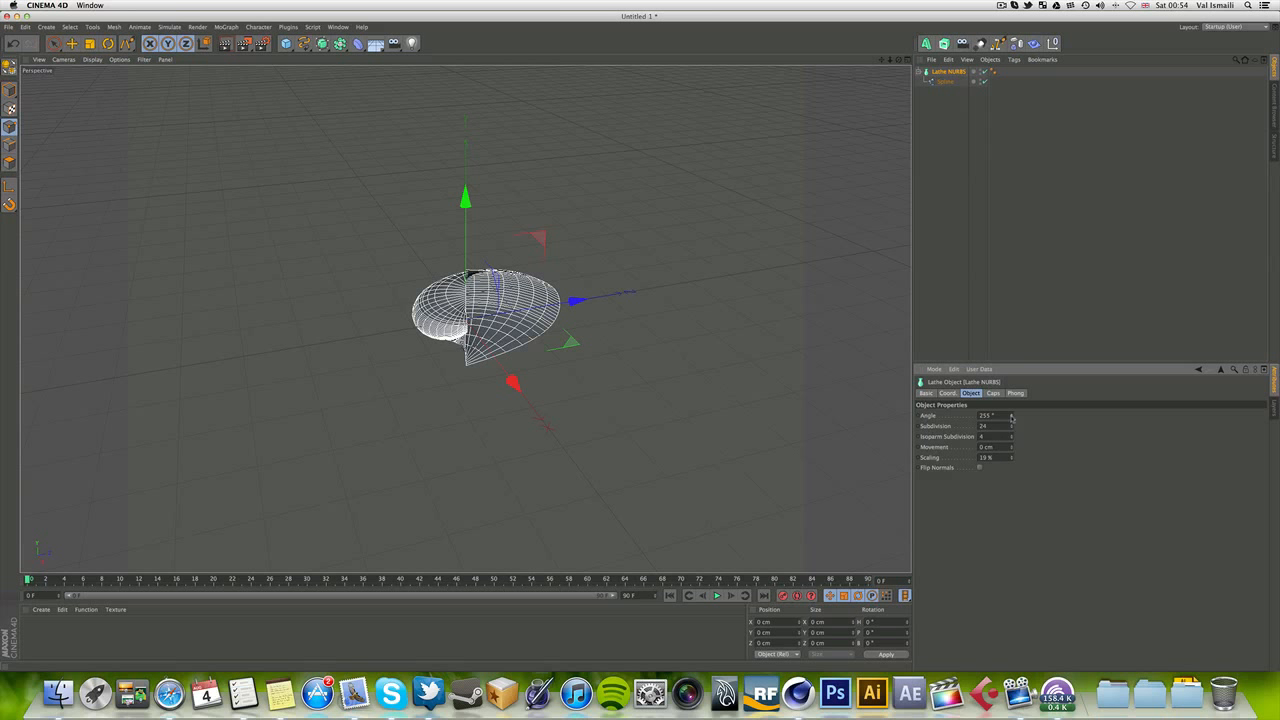
drag(1011, 416, 1011, 460)
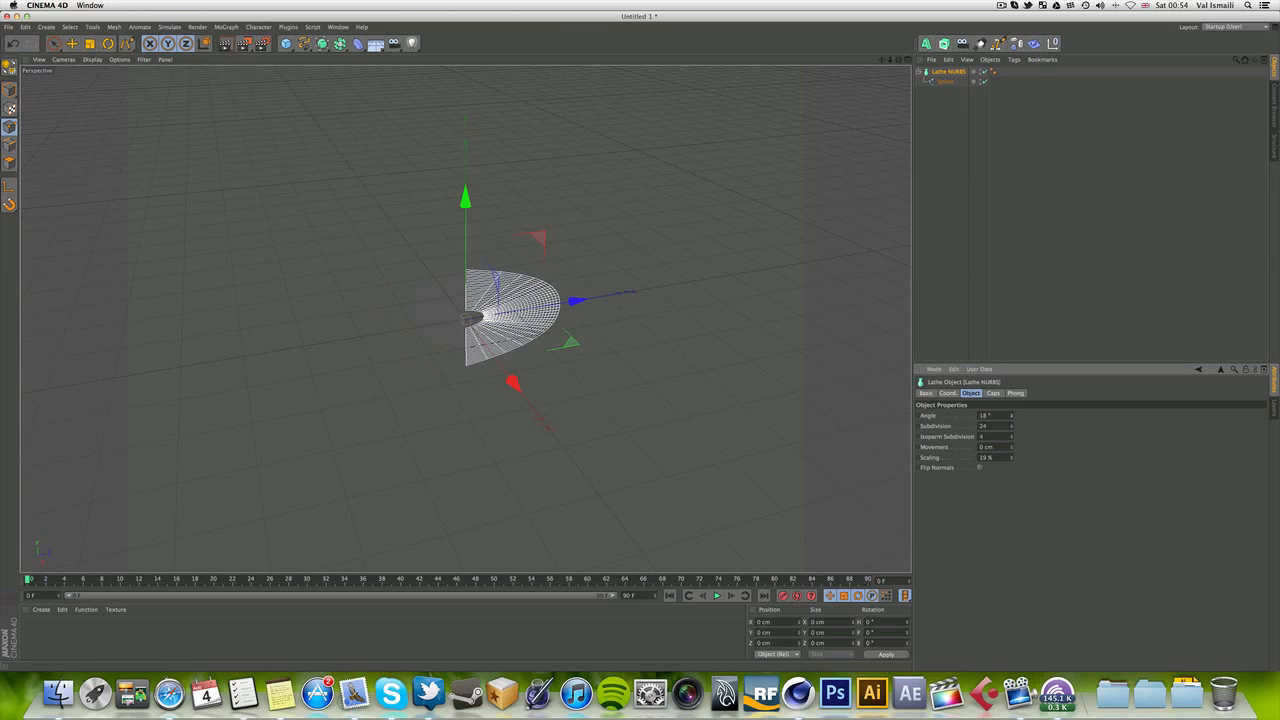
drag(1011, 416, 1011, 370)
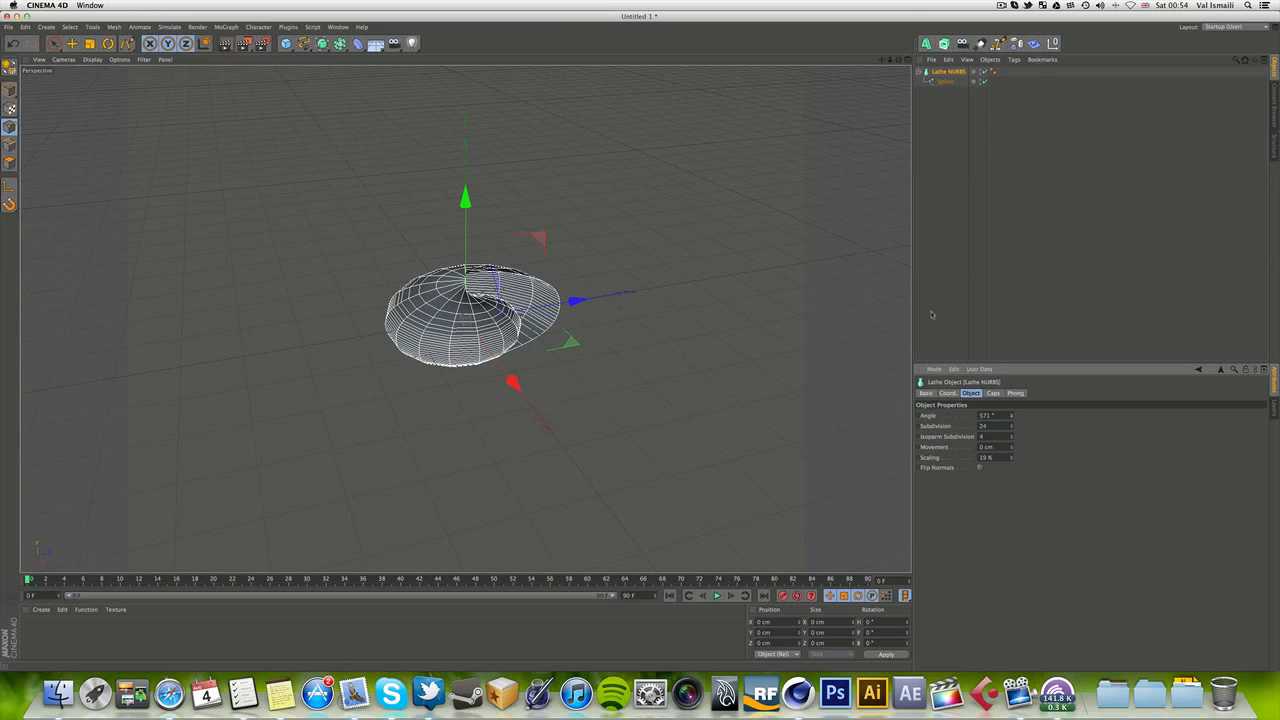
mouse_move(899, 60)
mouse_down()
mouse_move(800, 35)
mouse_move(840, 110)
mouse_move(899, 60)
mouse_up()
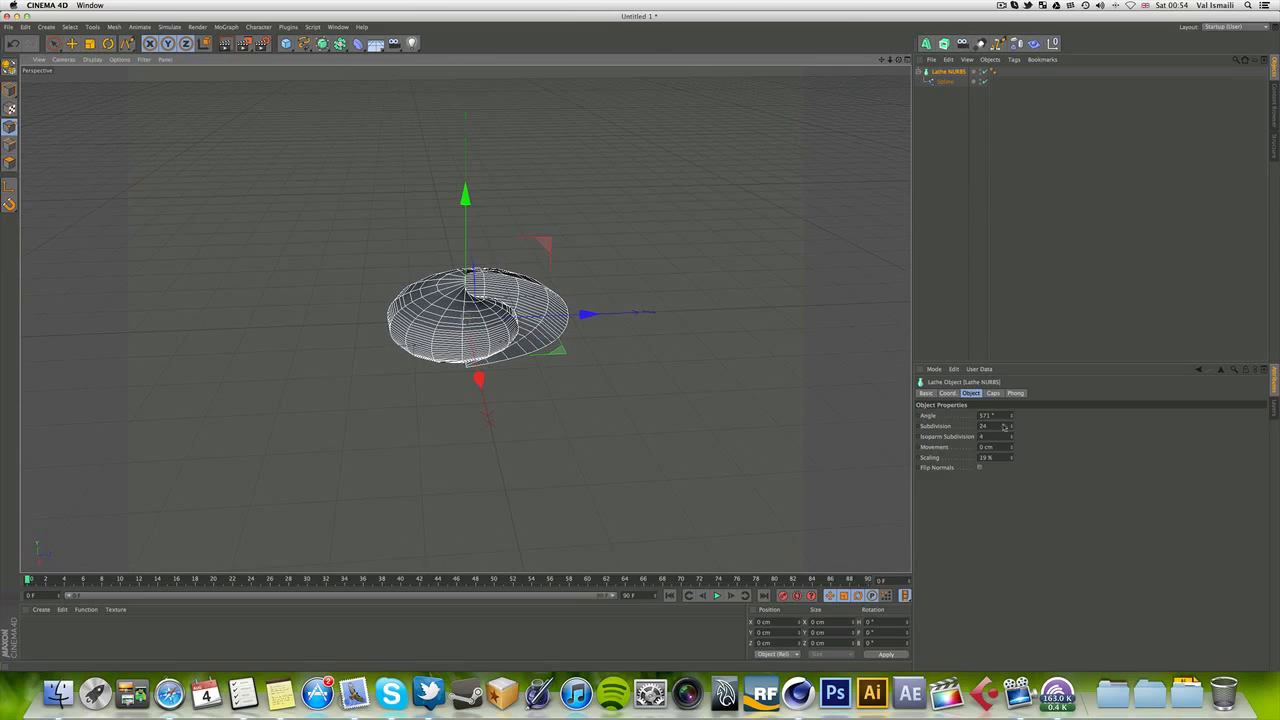
drag(1012, 417, 1012, 460)
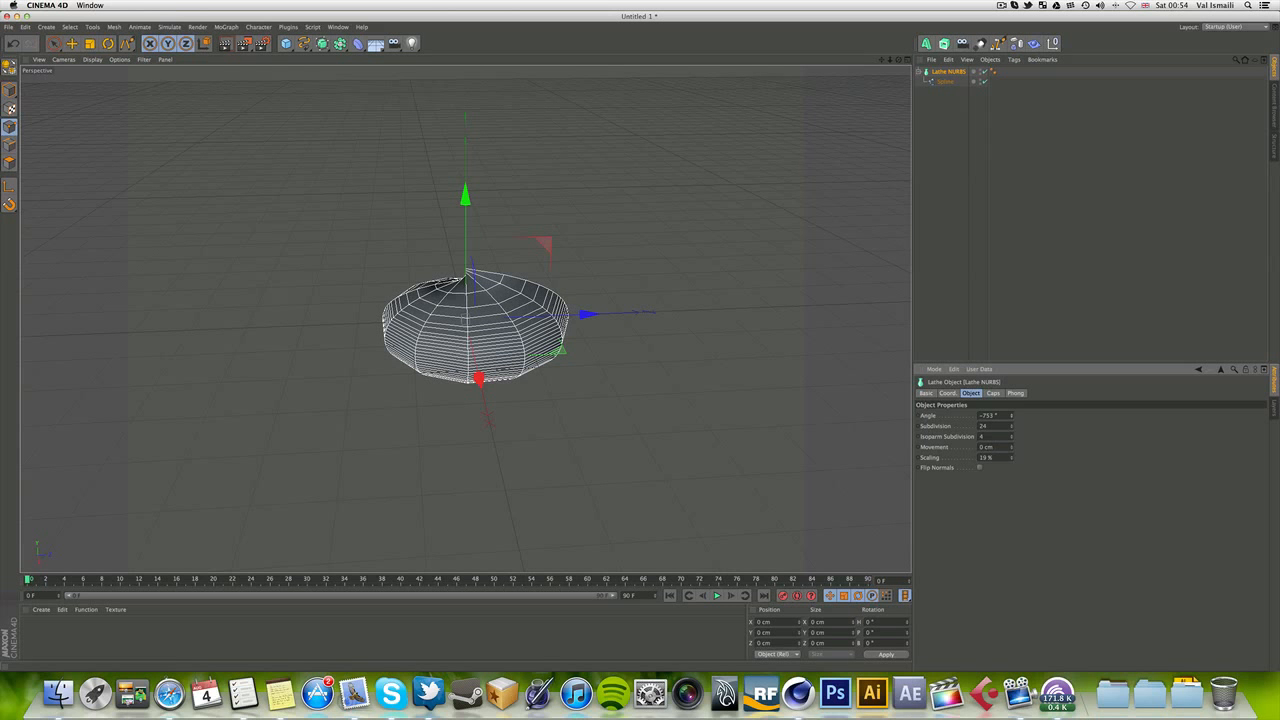
key(super+z)
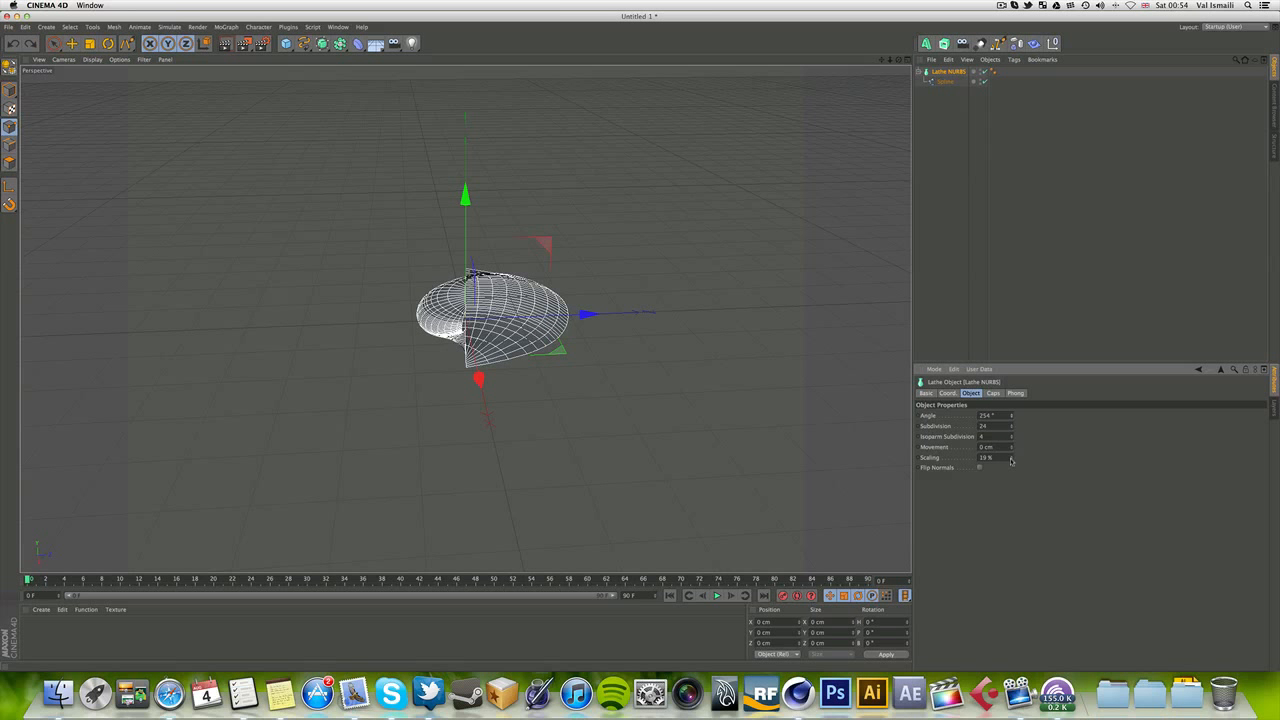
Raise the lathe's scaling to about 368% and inspect the growing shell shape from several sides.
drag(1011, 457, 1011, 300)
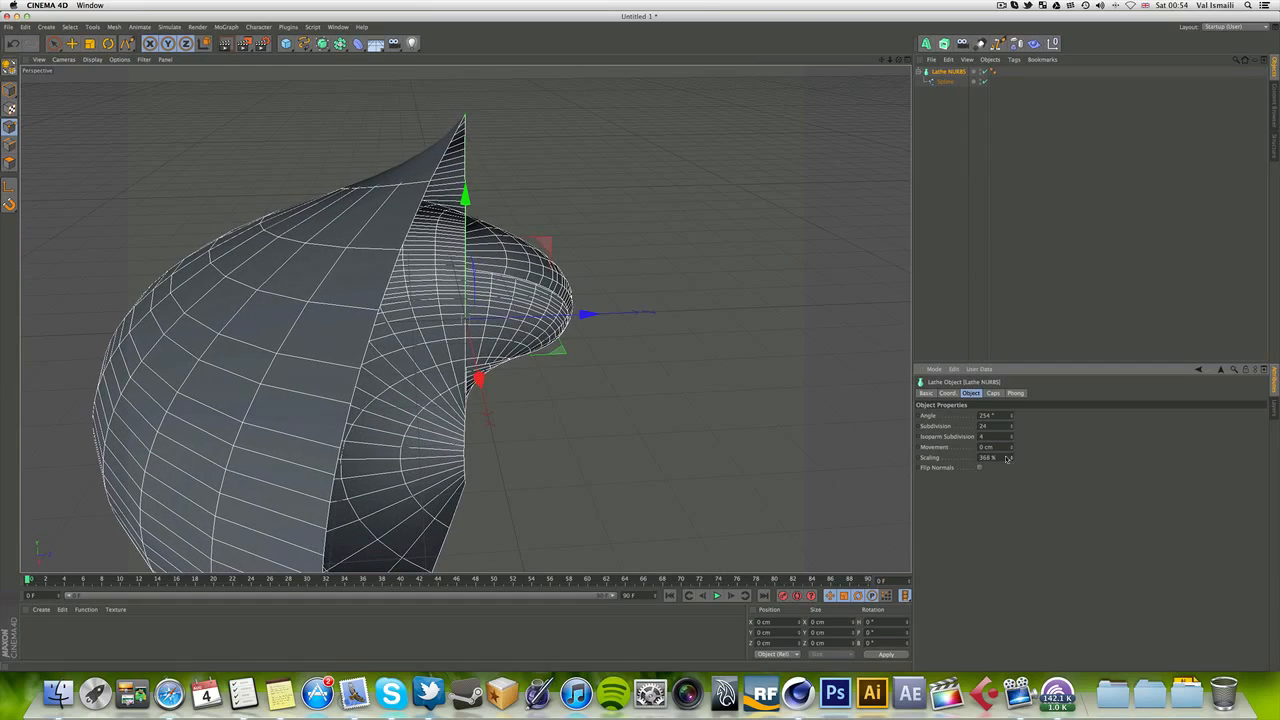
drag(890, 60, 700, 60)
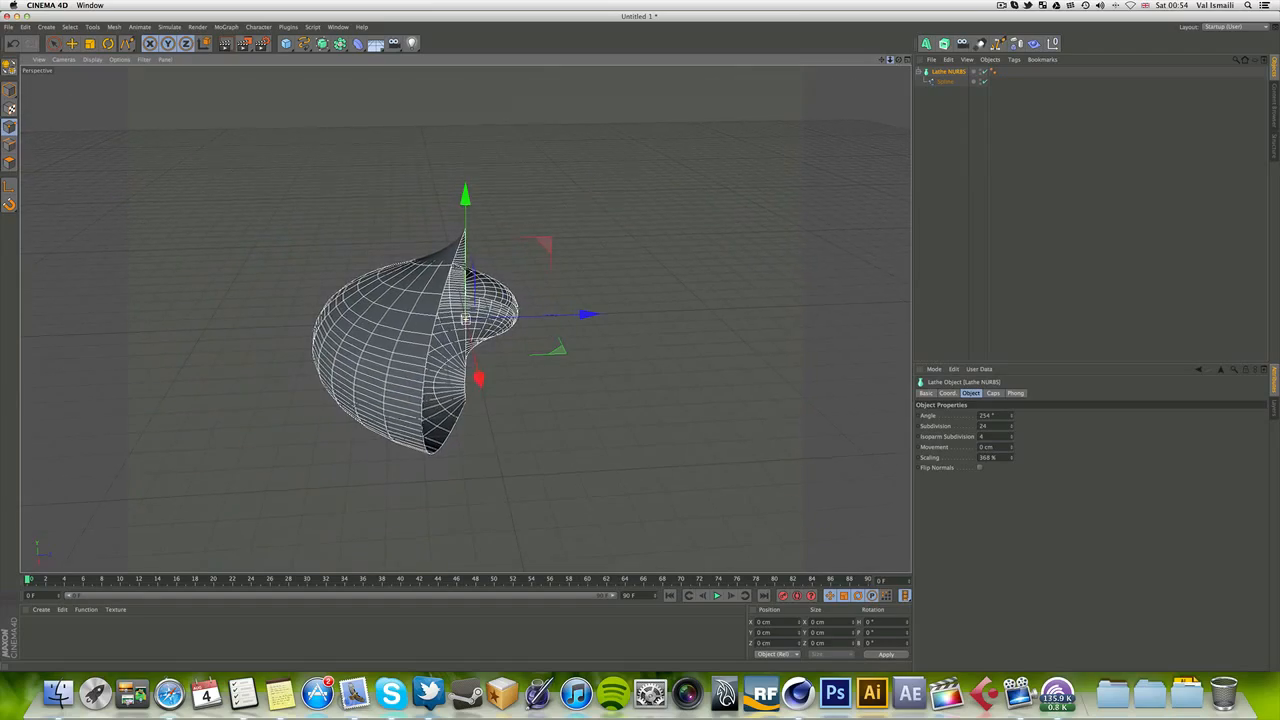
drag(899, 60, 1254, 62)
drag(899, 60, 1256, 78)
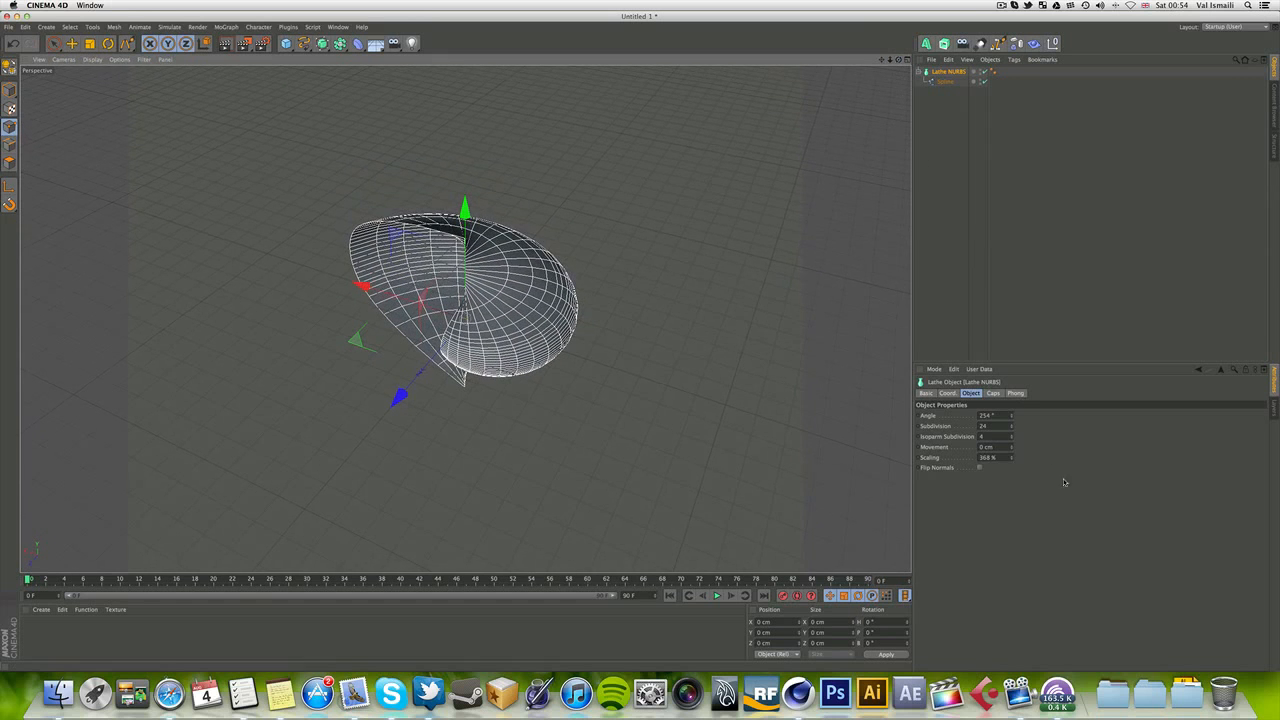
Set the Lathe NURBS angle to 360° and view the full revolution from a low side angle.
click(986, 415)
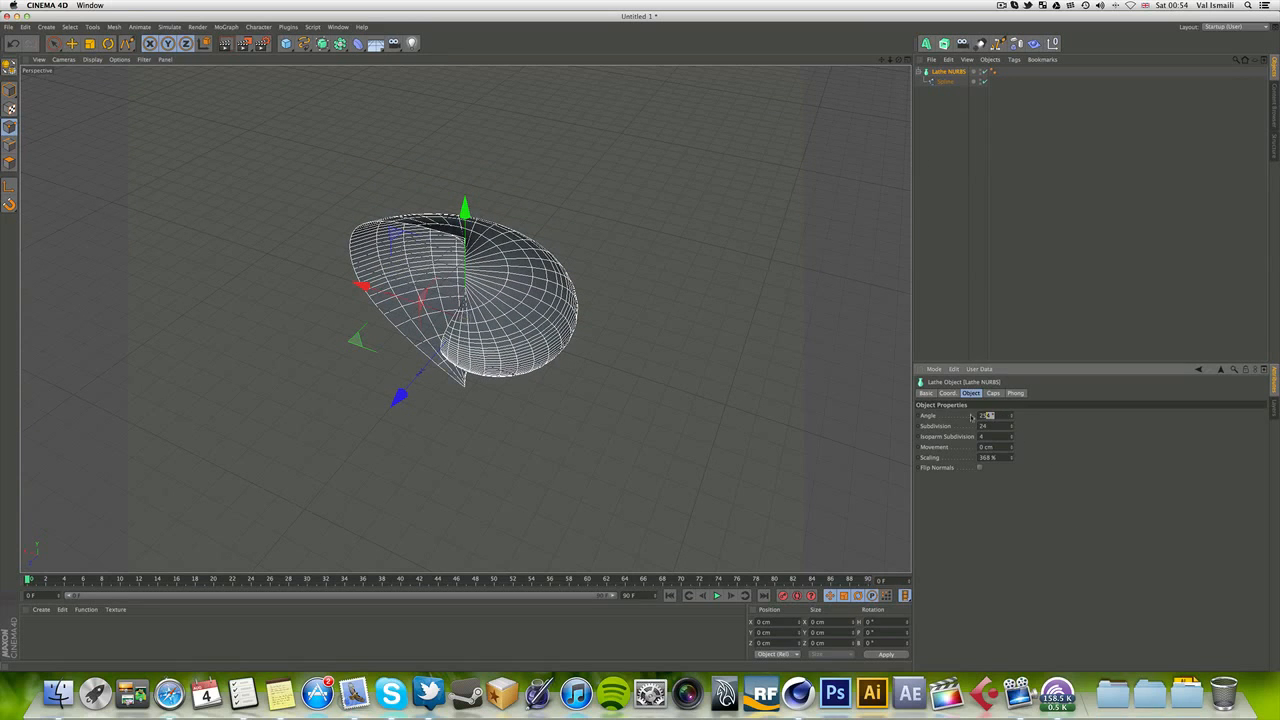
text(360)
key(Return)
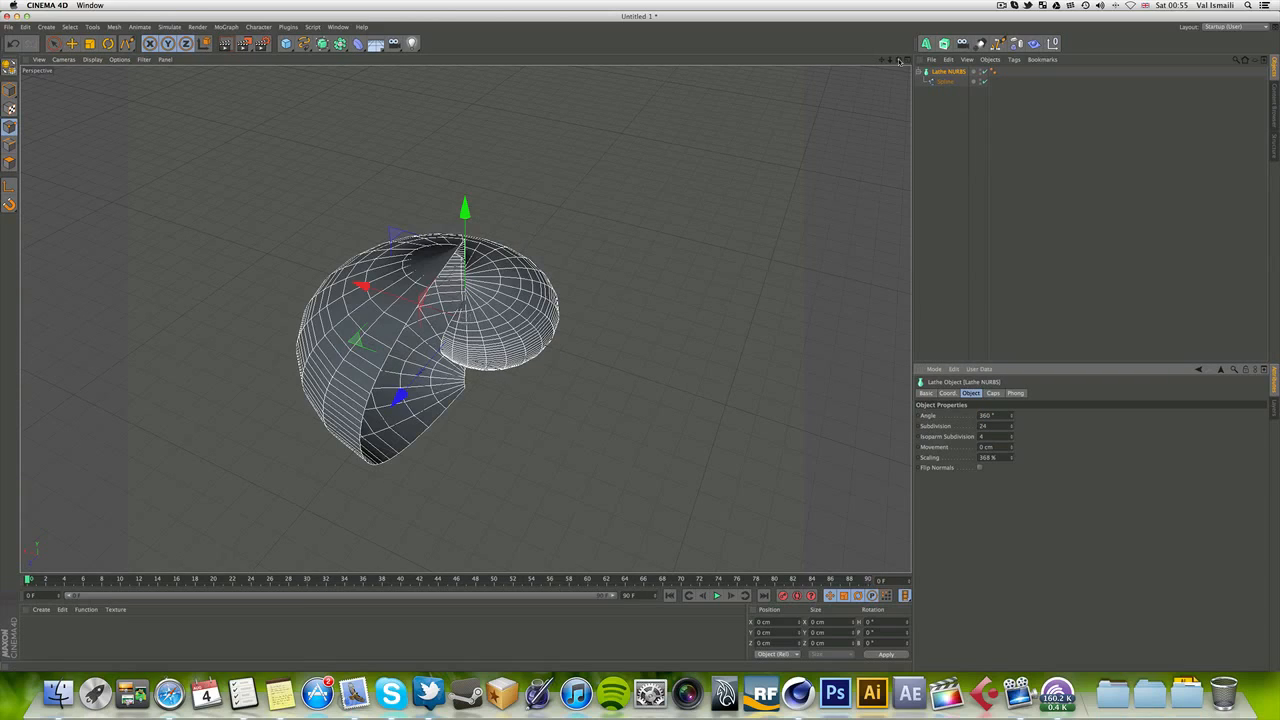
drag(899, 61, 842, 46)
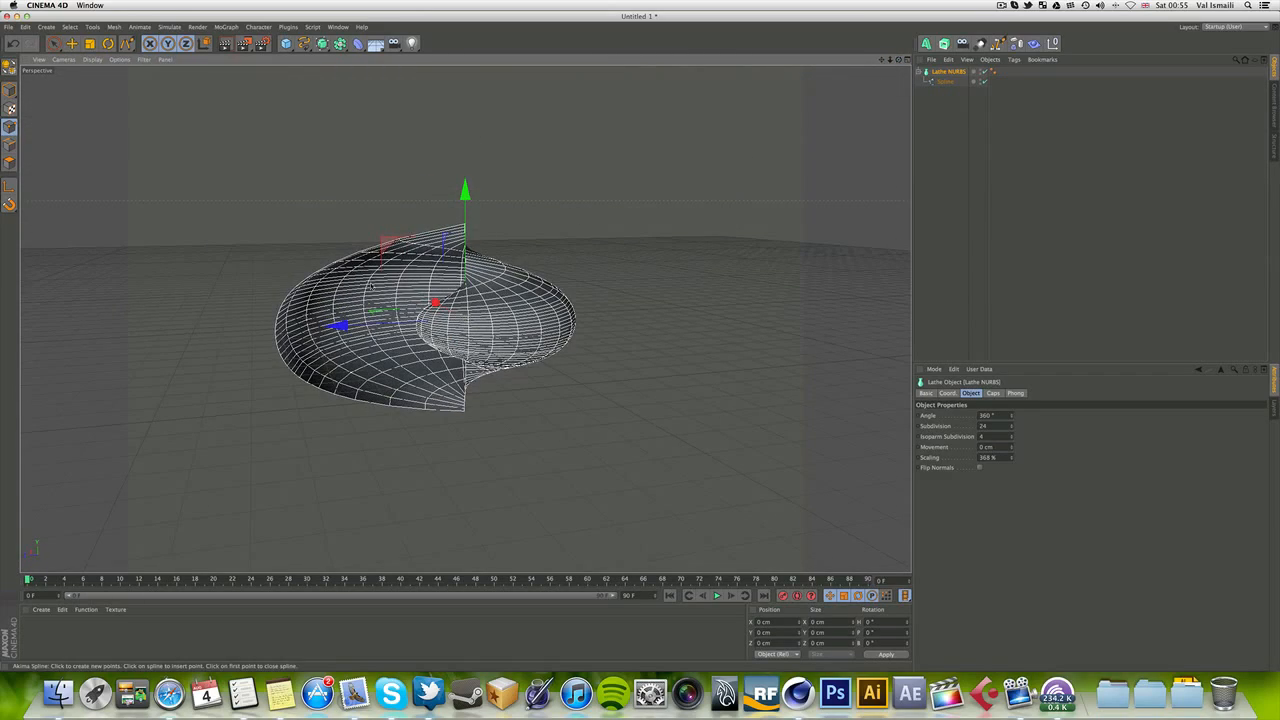
Set the lathe's movement to 215 cm and, after trying other scaling values, set its scaling to 100%.
drag(1012, 458, 1012, 595)
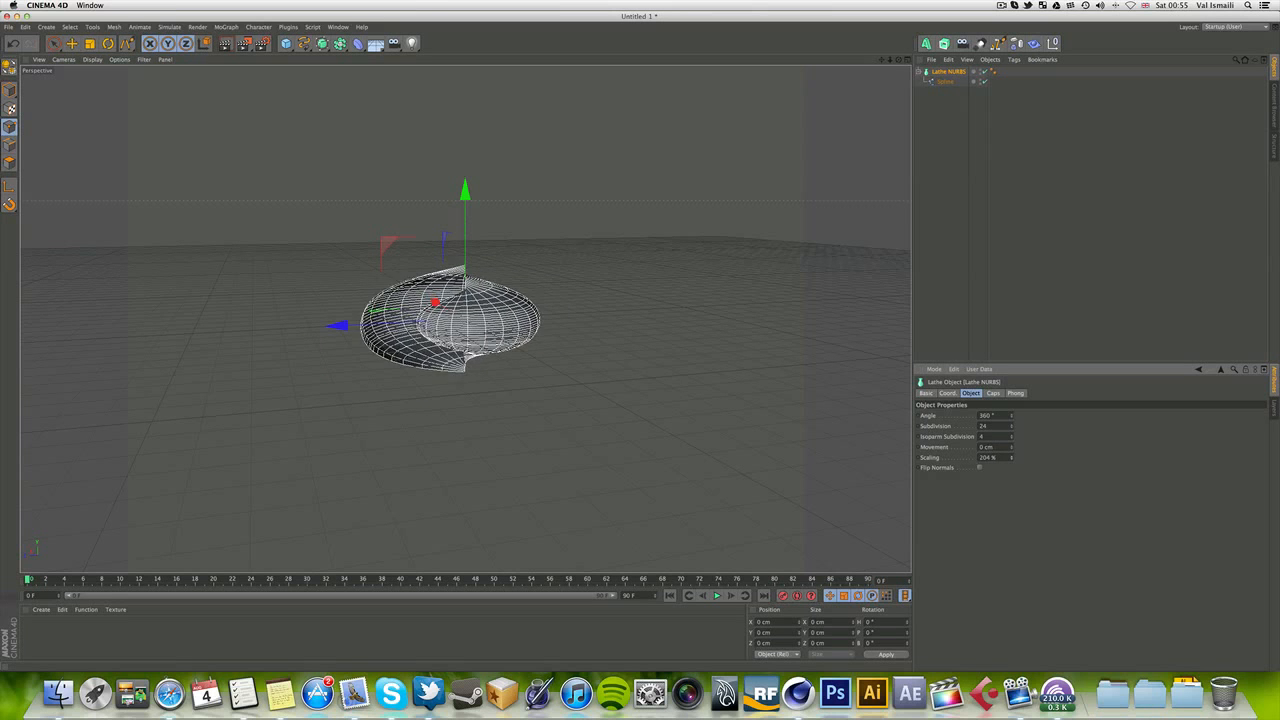
drag(1012, 546, 1012, 406)
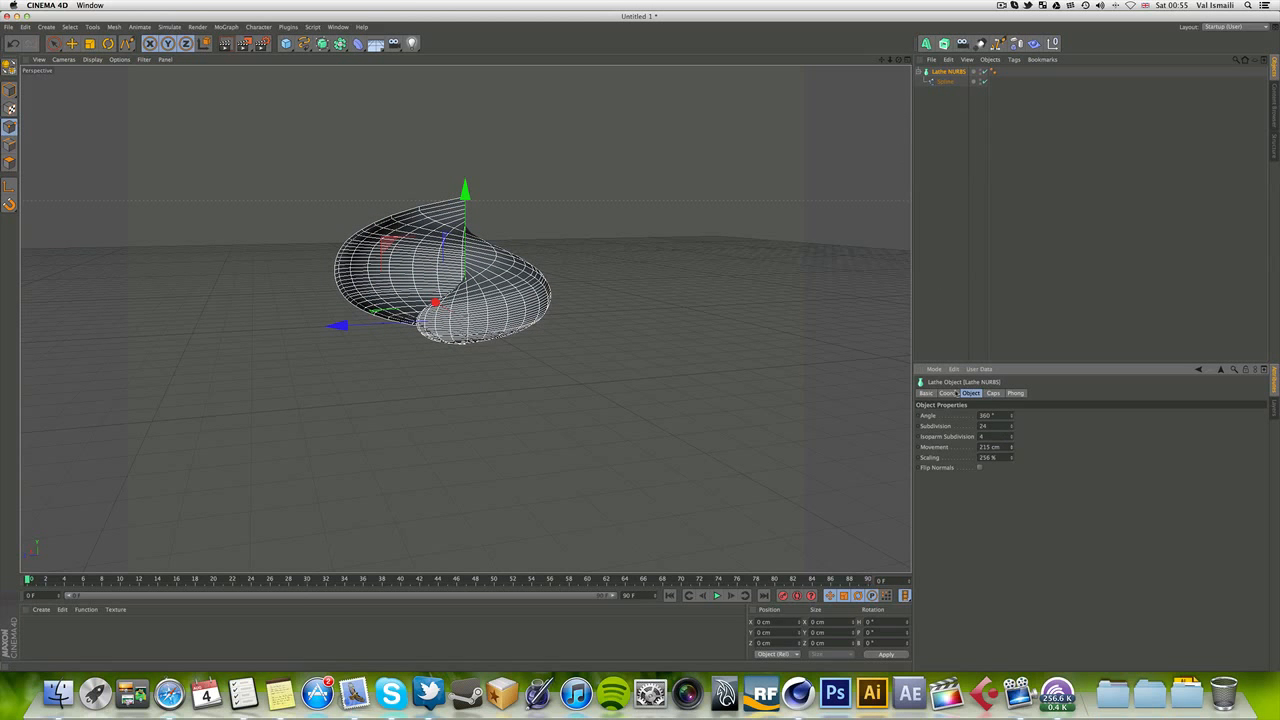
click(1000, 457)
text(100)
key(Return)
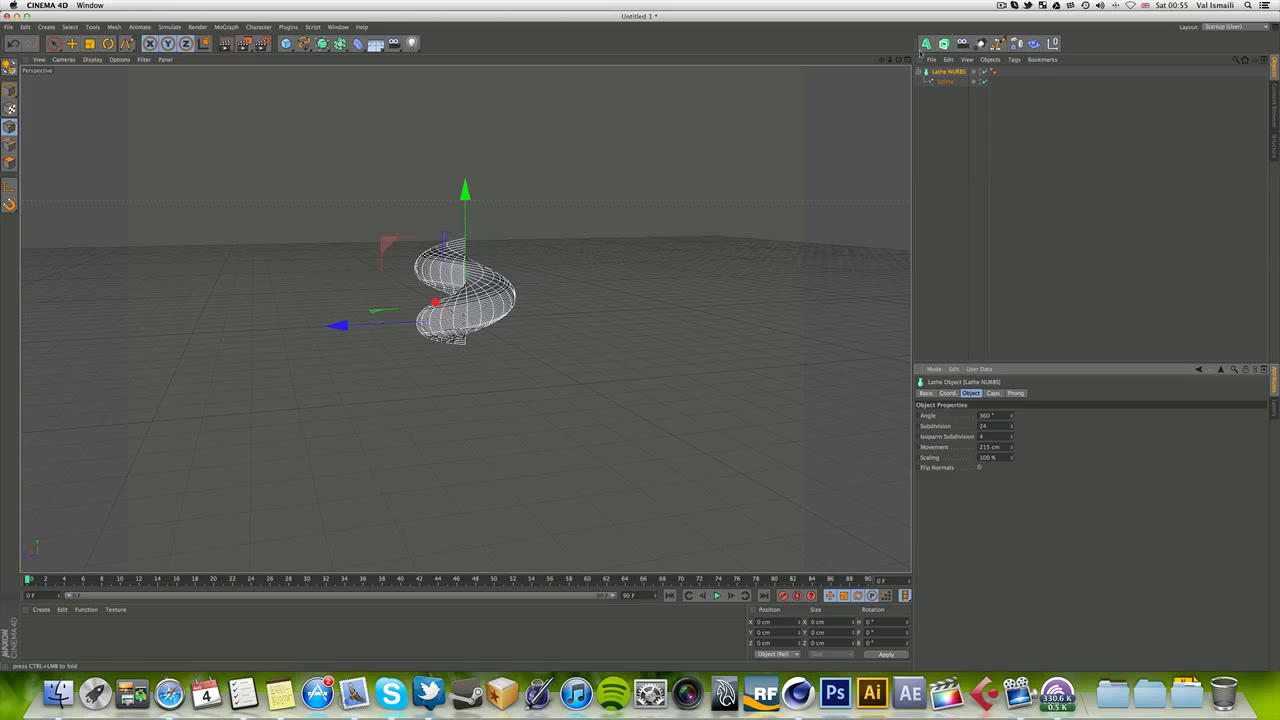
drag(899, 60, 986, 98)
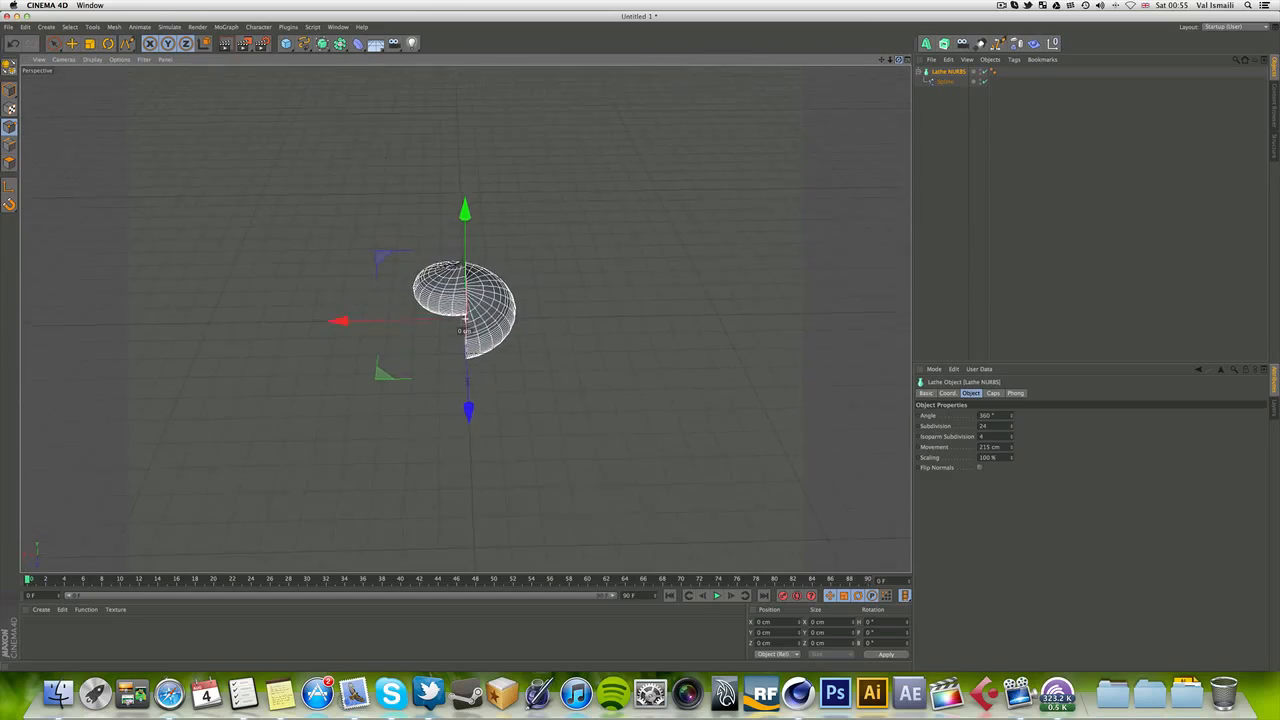
Zoom in on the lathed shell, render a preview in the viewport, and view the shape from a higher angle.
drag(890, 61, 1150, 110)
drag(720, 100, 661, 4)
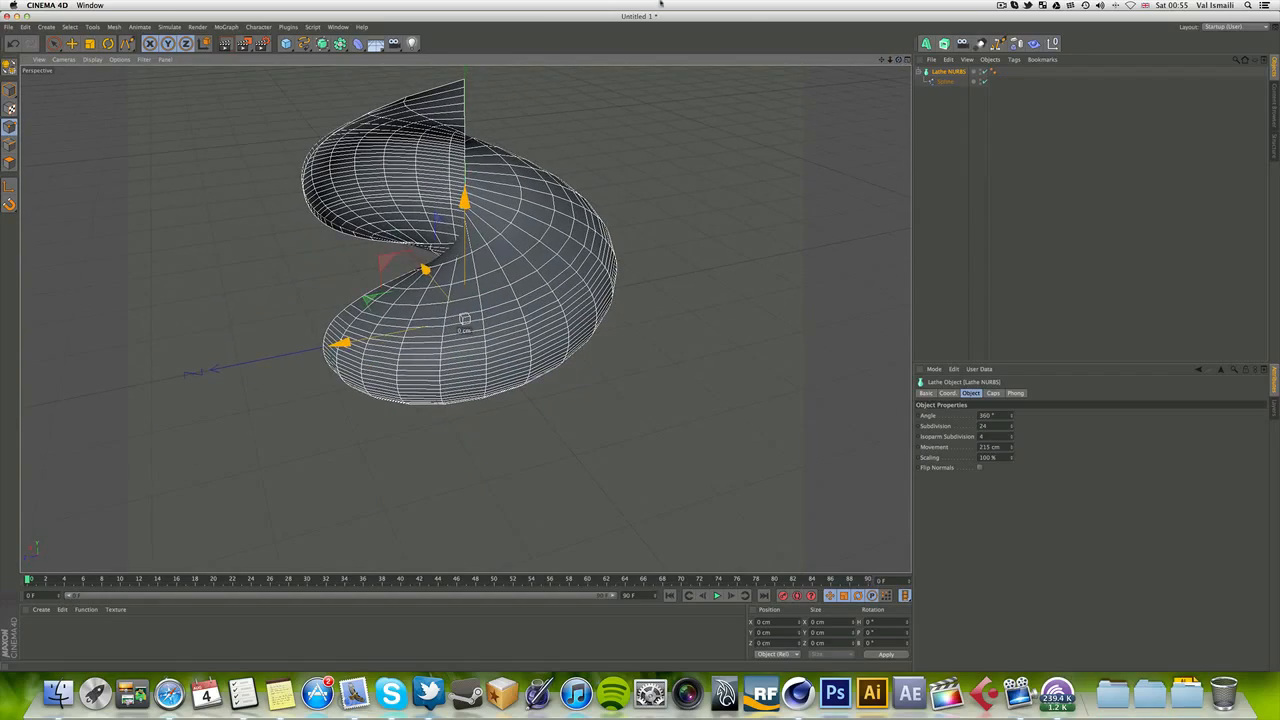
click(225, 43)
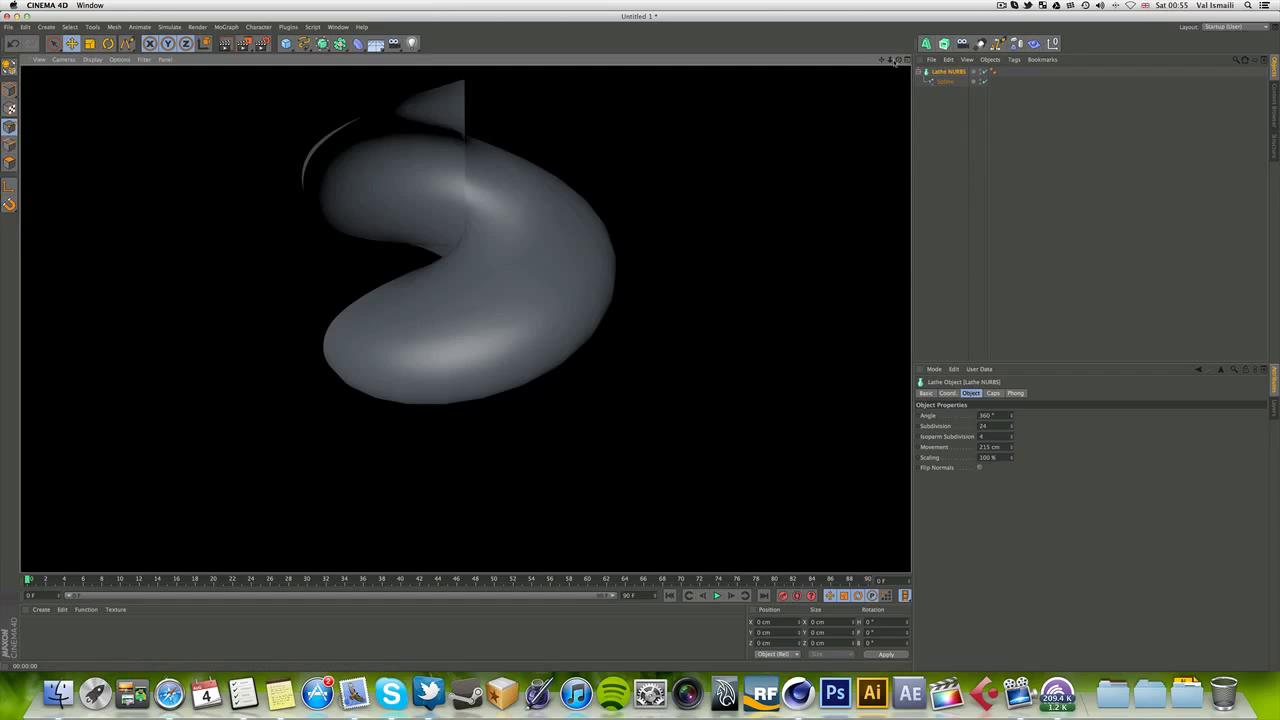
drag(898, 60, 885, 190)
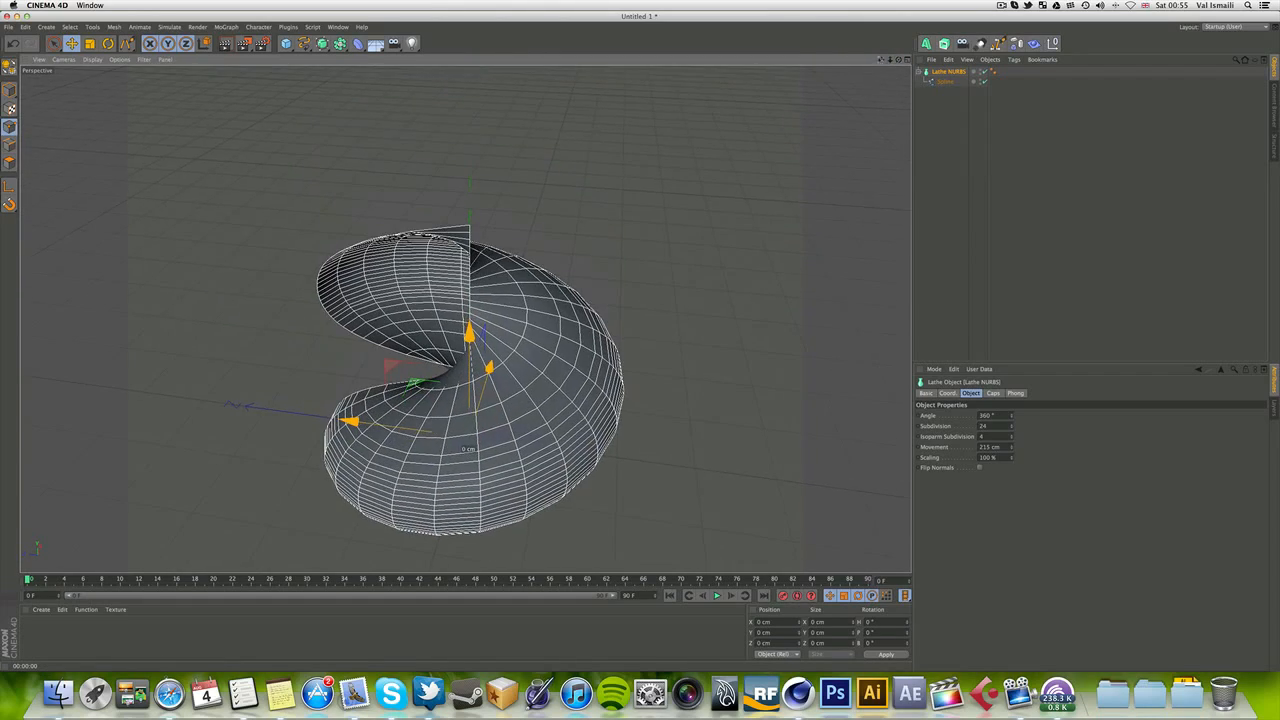
Disable both the Lathe NURBS and its child spline to empty the viewport, leaving nothing selected.
click(984, 72)
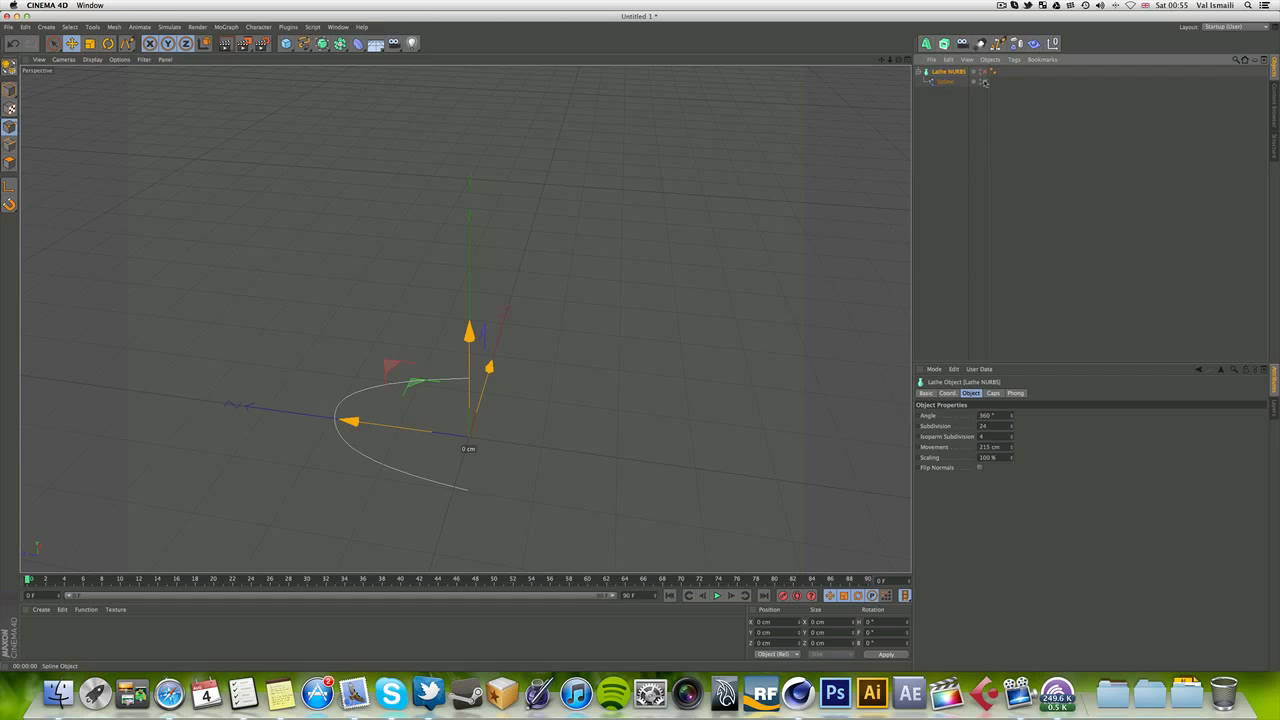
click(984, 81)
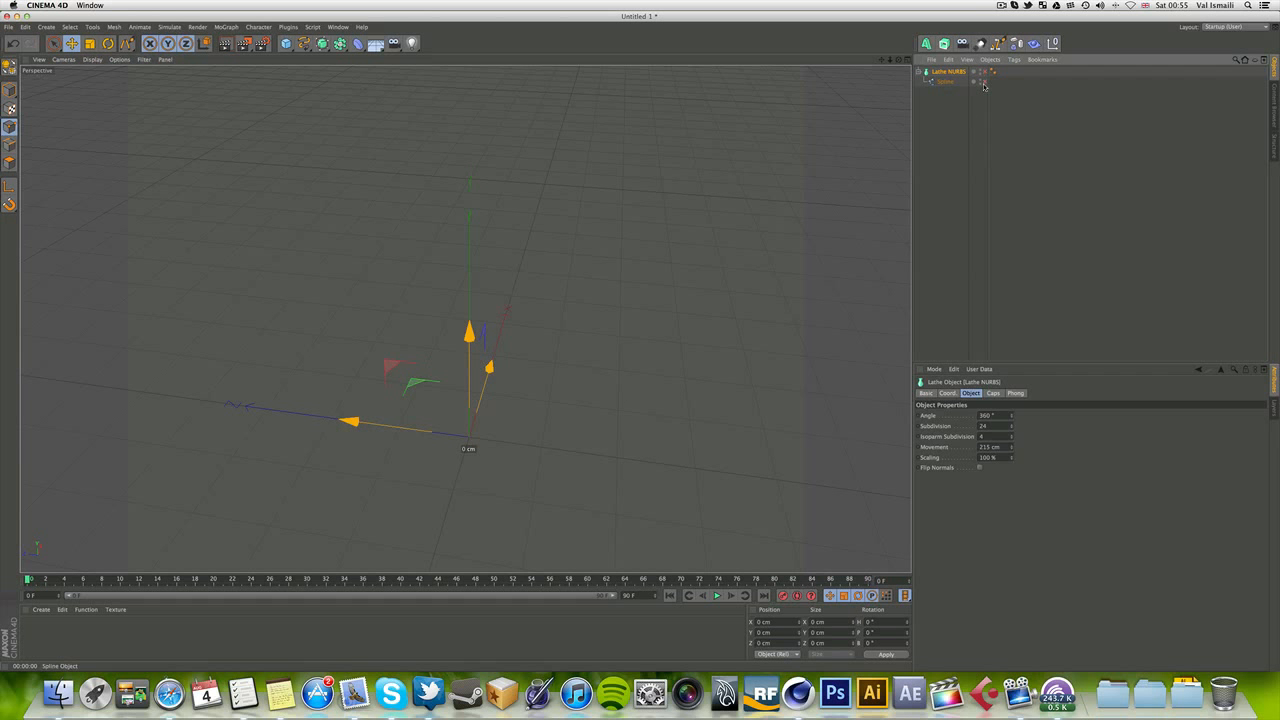
click(1069, 208)
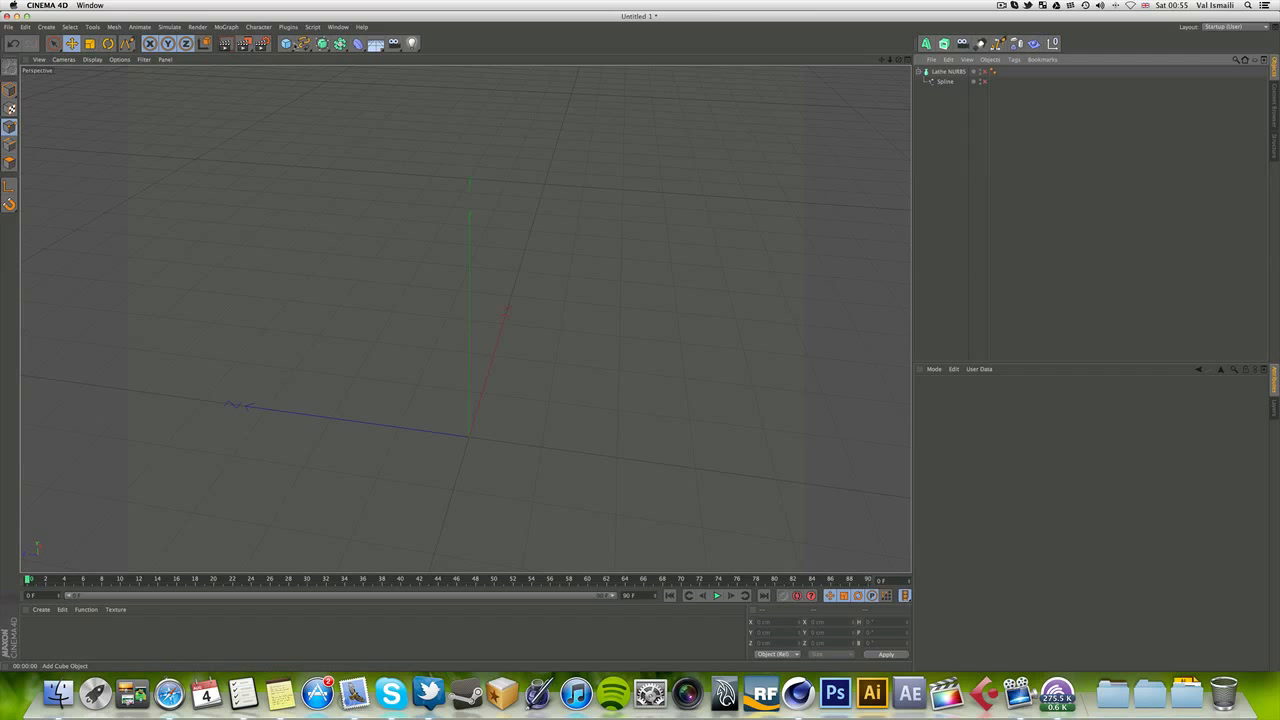
Add a Star spline and set its plane to XZ so it lies flat on the ground.
click(286, 43)
click(303, 43)
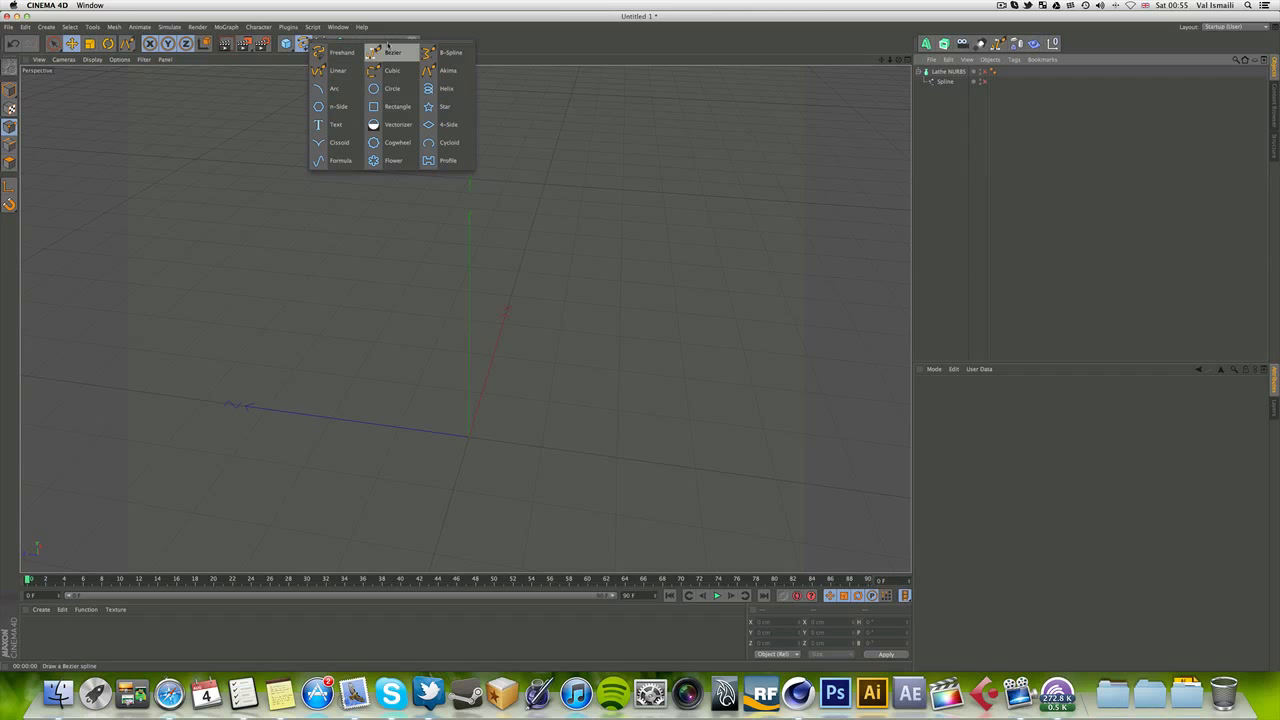
click(448, 106)
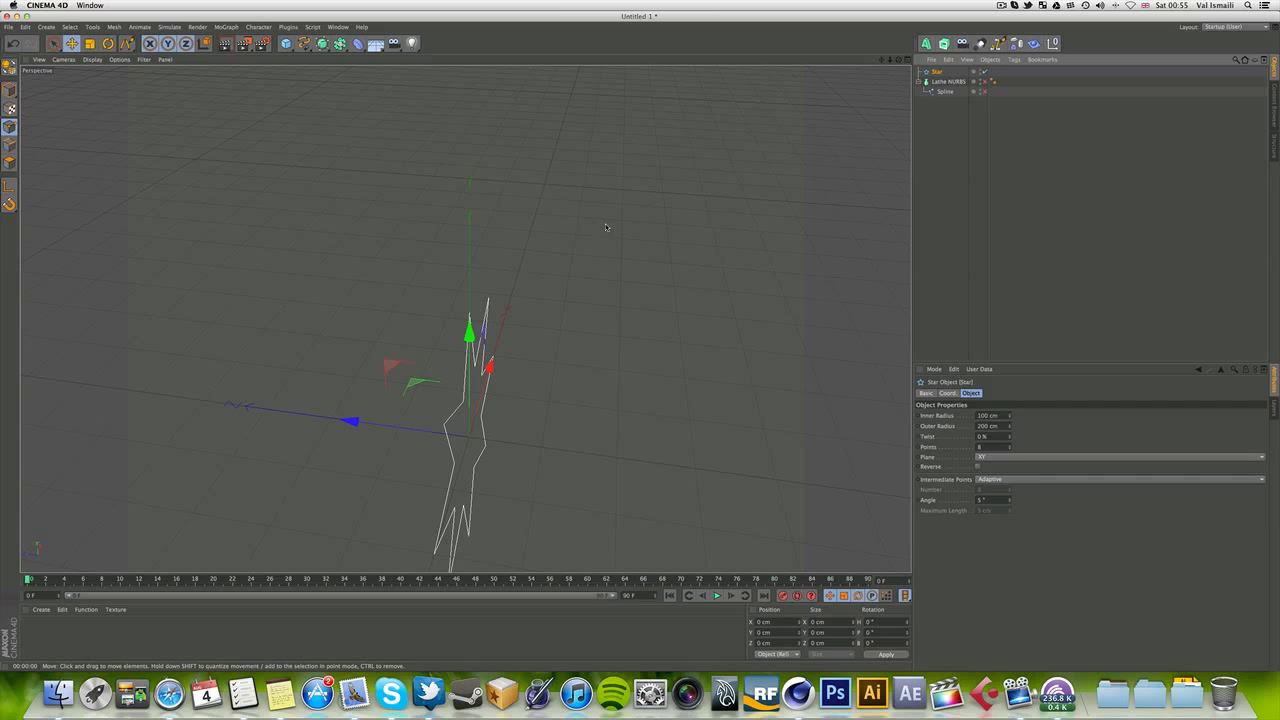
click(1022, 459)
click(1016, 489)
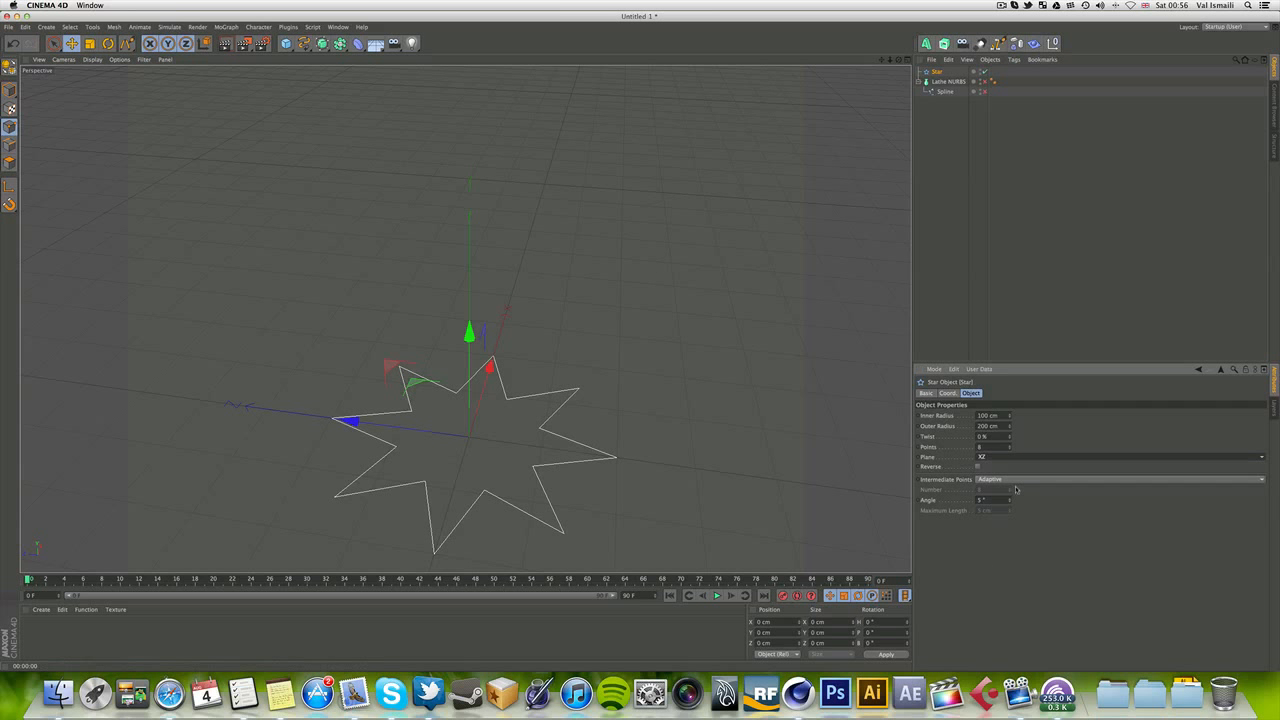
alt+drag(465, 380, 465, 319)
key(r)
drag(468, 385, 467, 449)
key(super+z)
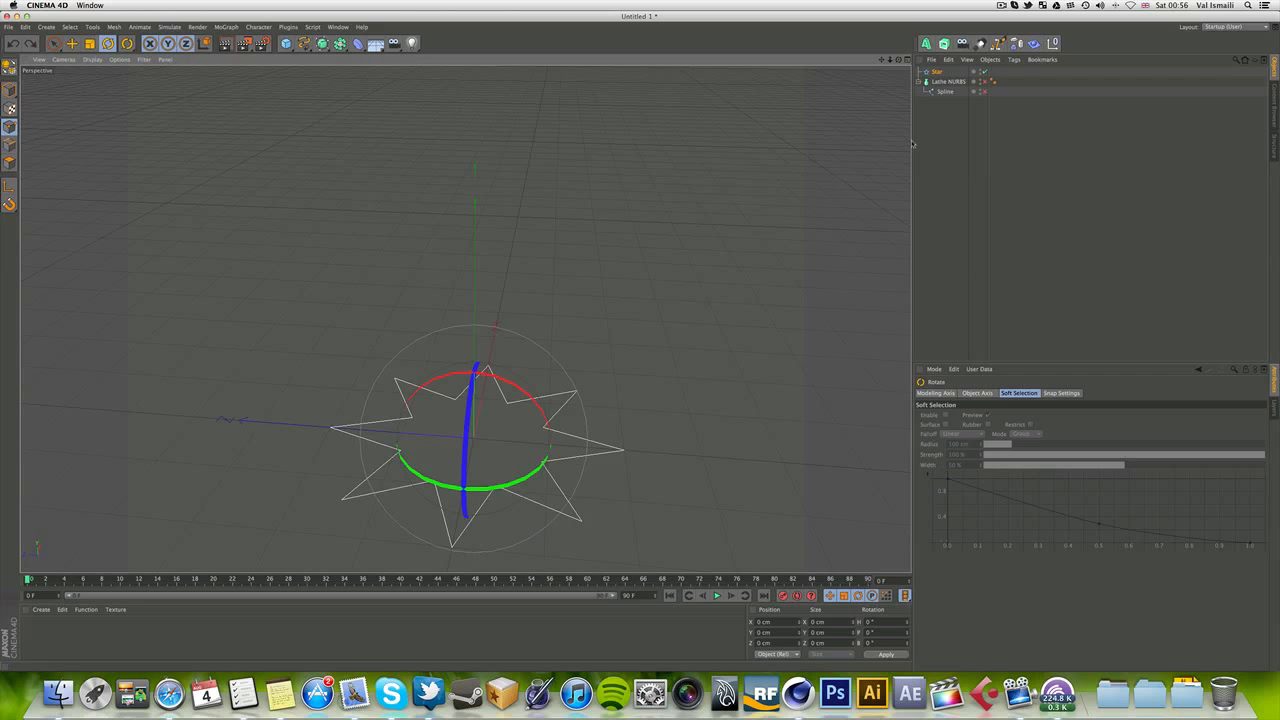
key(e)
Make four duplicates of the Star spline above the Lathe NURBS in the object list.
alt+drag(465, 319, 465, 319)
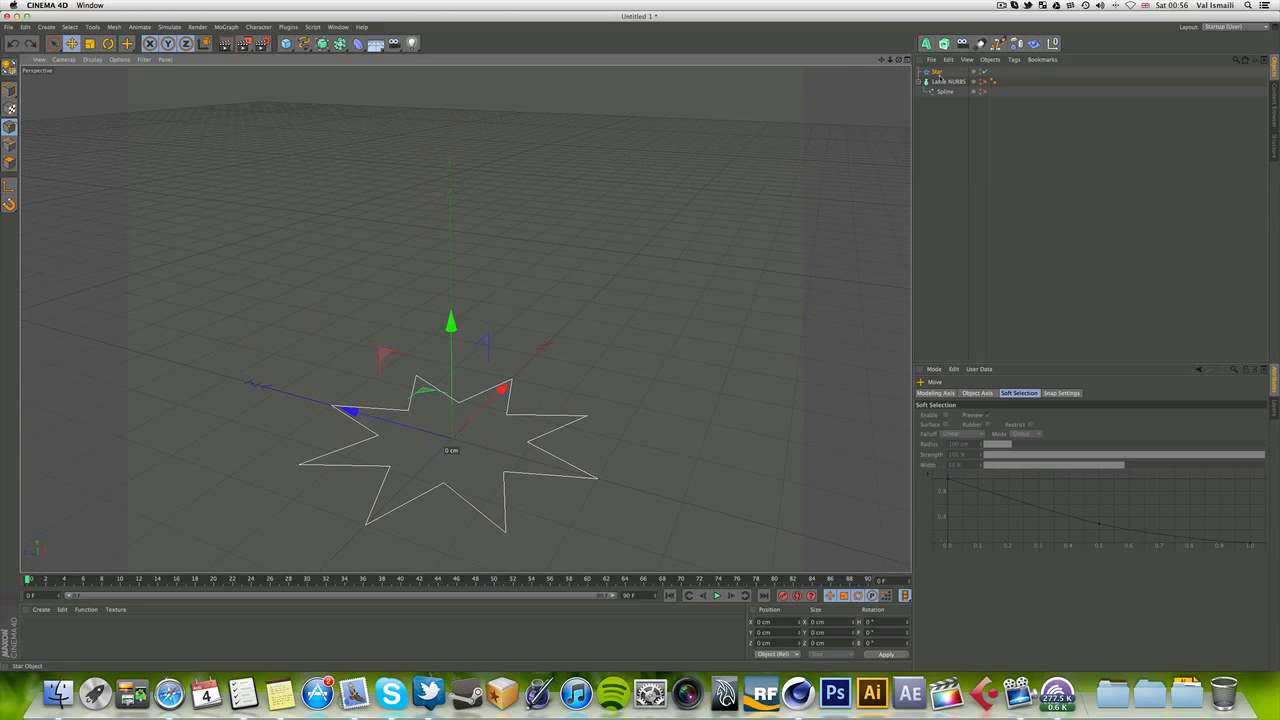
click(937, 73)
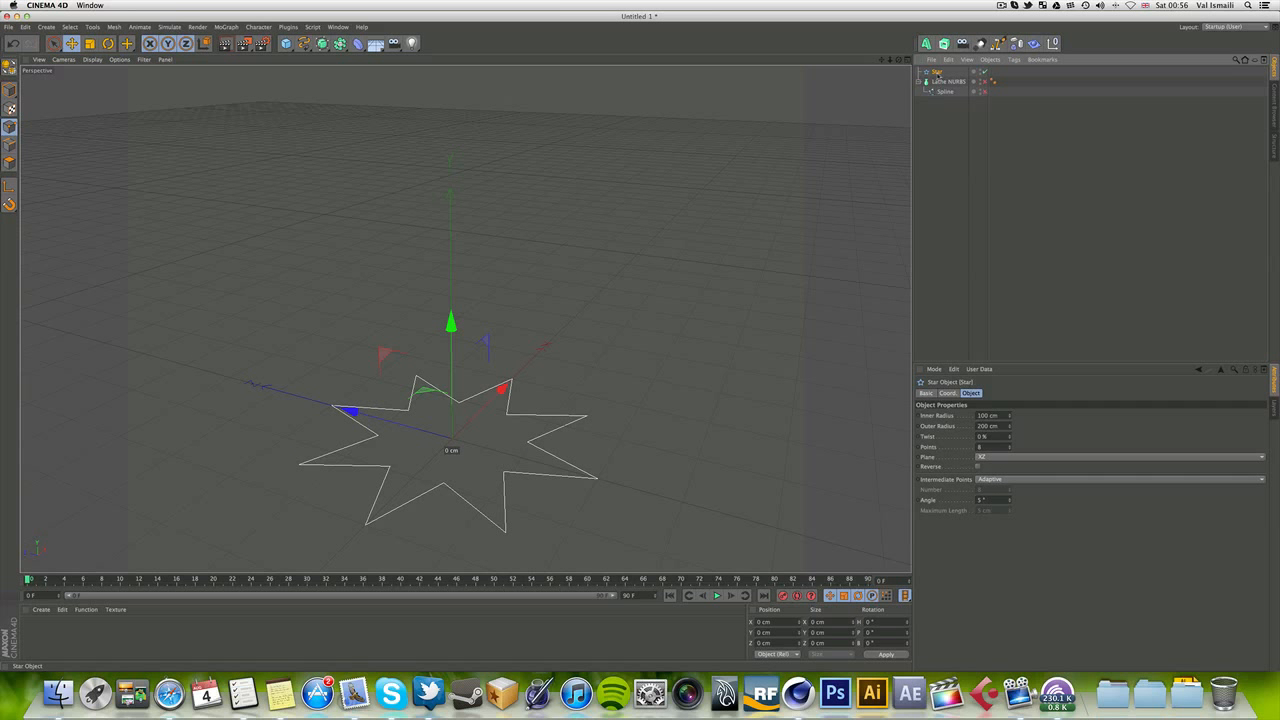
ctrl+drag(938, 82, 940, 111)
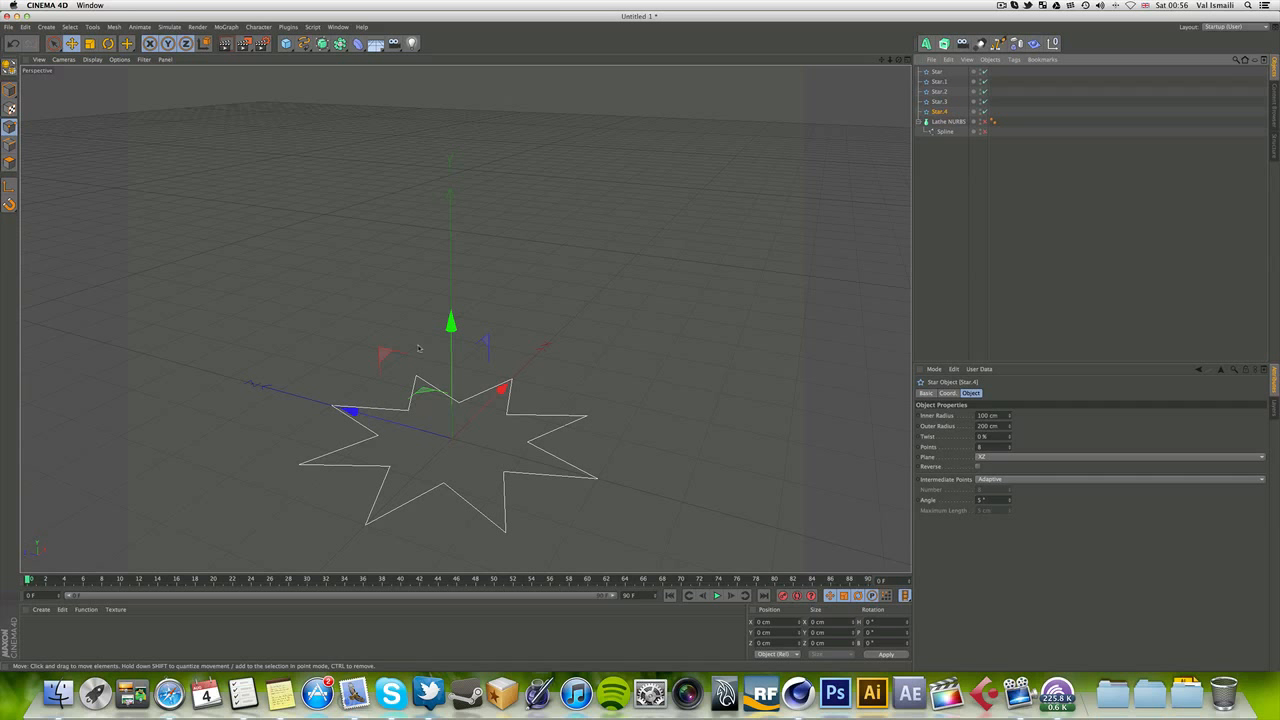
Raise Star.4 slightly above the original star and set its inner radius to about 60 cm and outer radius to 308 cm.
drag(443, 329, 443, 289)
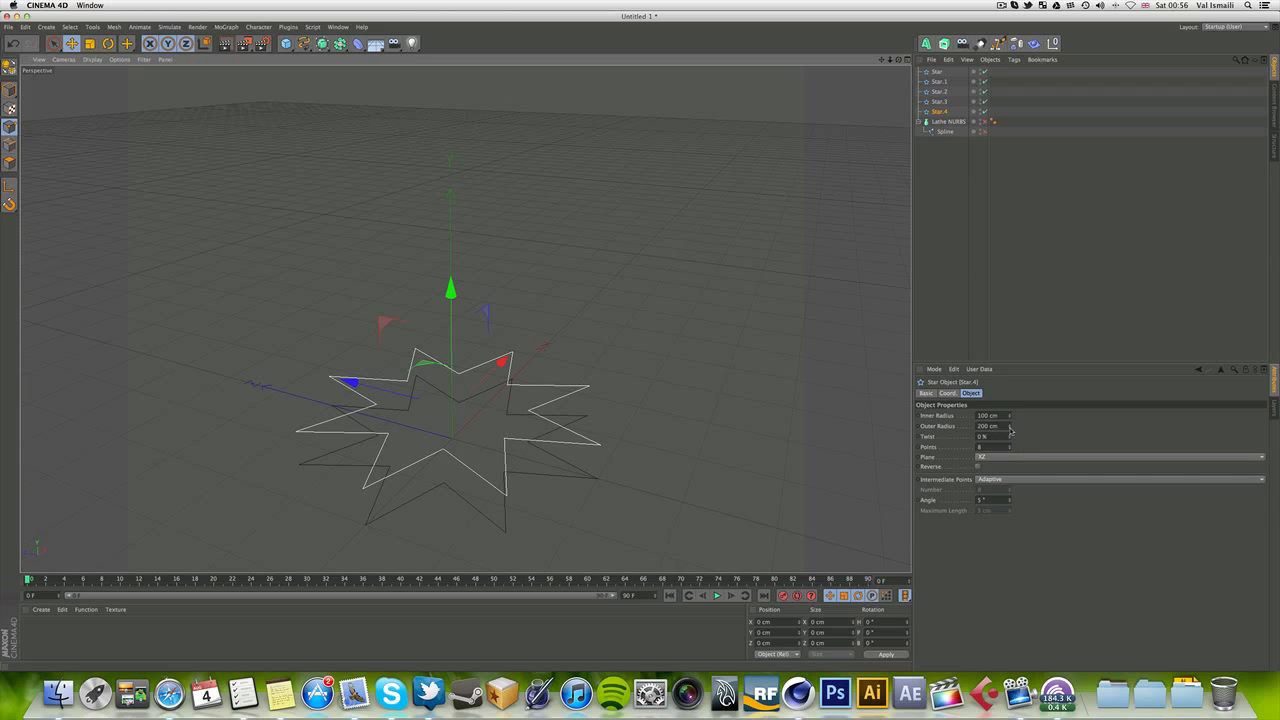
drag(1009, 418, 994, 418)
drag(1009, 428, 1009, 394)
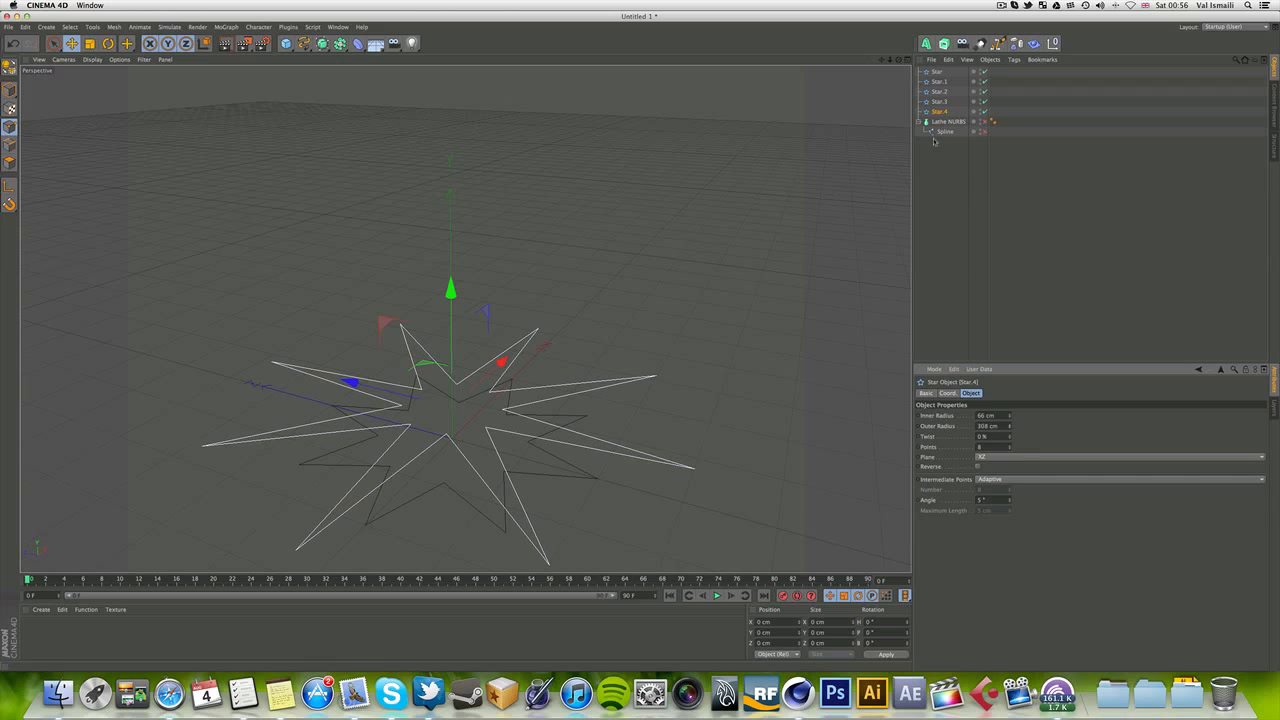
Raise Star.3 above Star.4 with an inner radius of about 263 cm, and raise Star.2 above Star.3.
click(939, 101)
drag(451, 316, 456, 249)
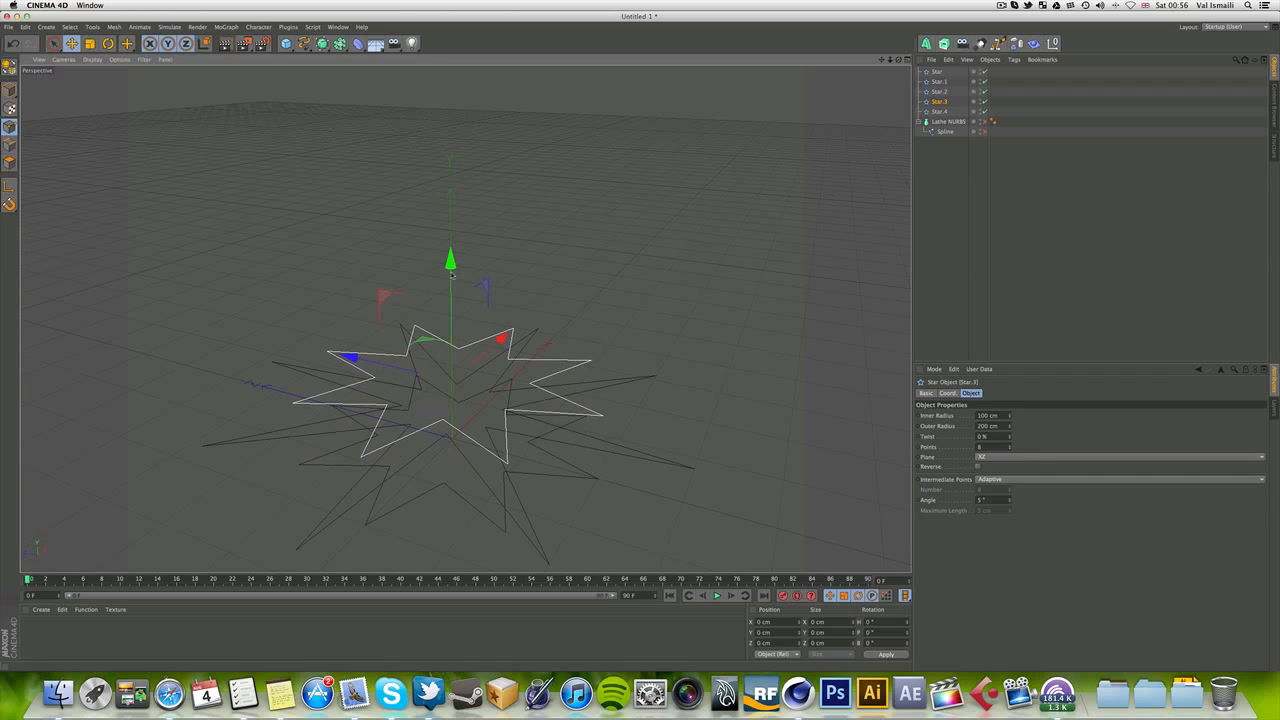
mouse_move(1009, 416)
mouse_down()
mouse_move(1009, 358)
mouse_move(1003, 415)
mouse_up()
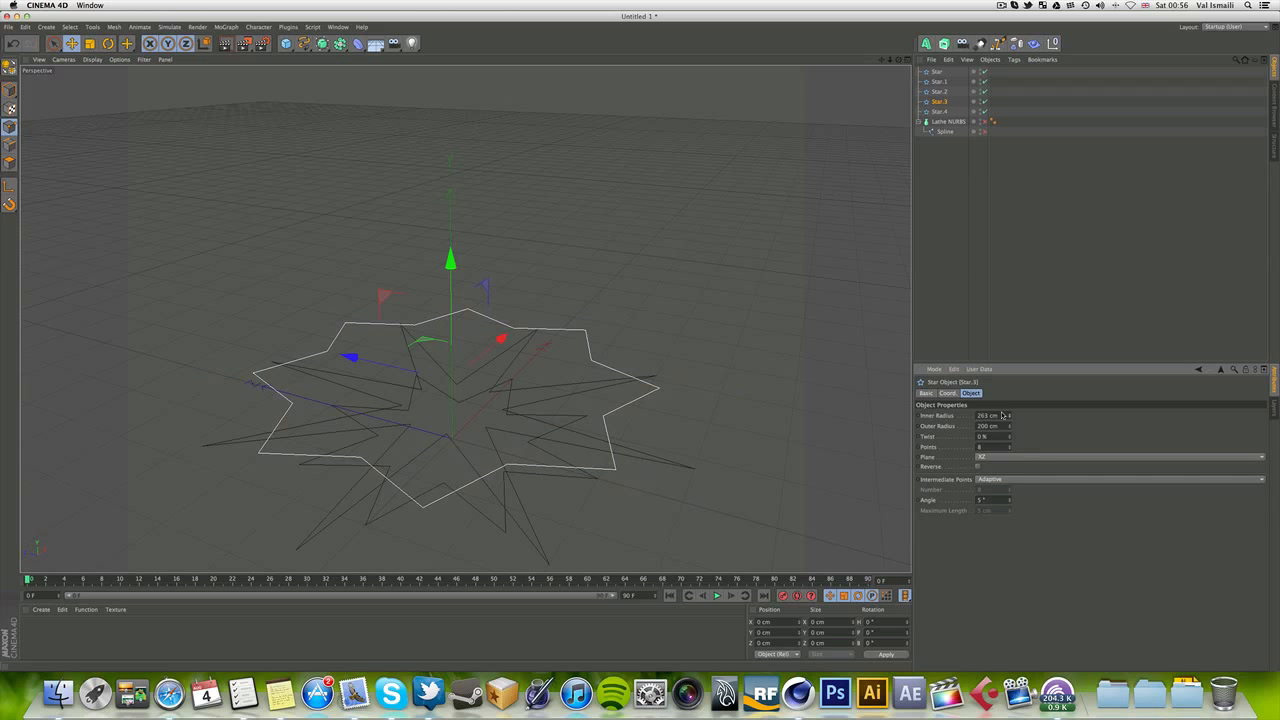
click(939, 91)
drag(458, 327, 461, 229)
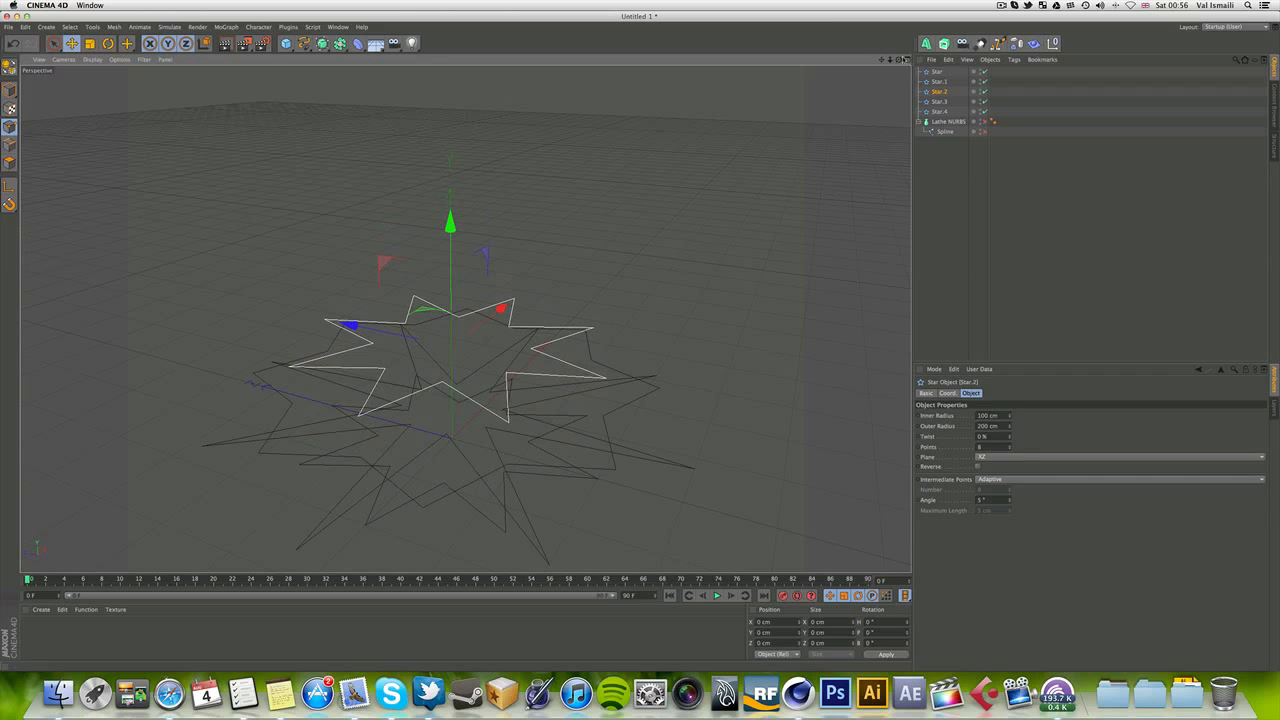
Set Star.1's inner radius to about 387 cm and move it along the vertical axis to below all the other stars.
mouse_move(899, 60)
mouse_down()
mouse_move(899, 25)
mouse_move(899, 40)
mouse_up()
click(939, 82)
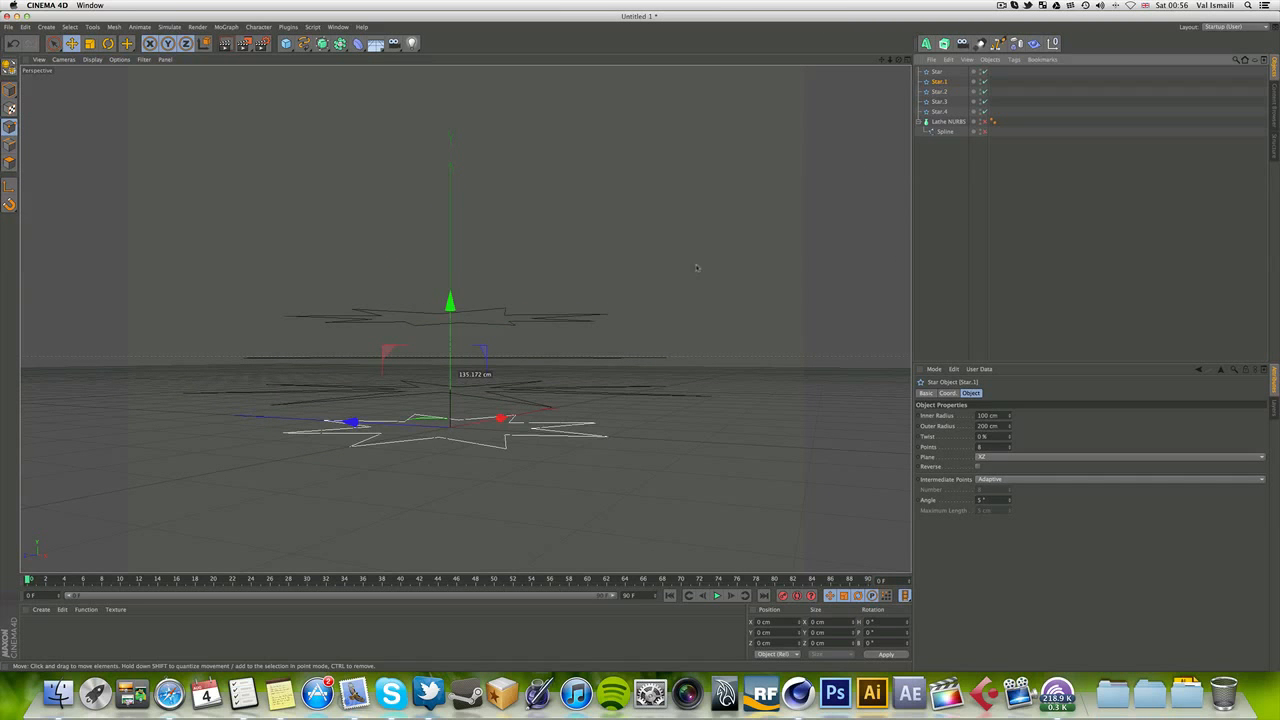
drag(458, 312, 464, 157)
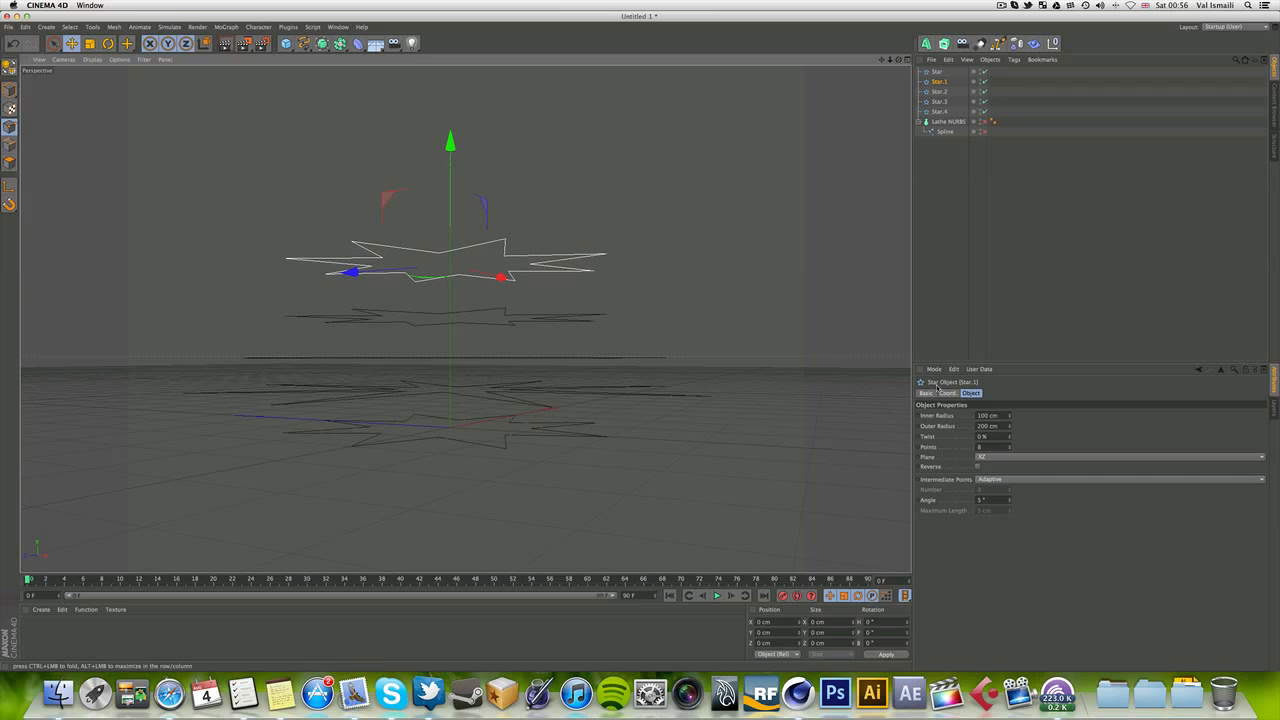
drag(1010, 415, 1096, 415)
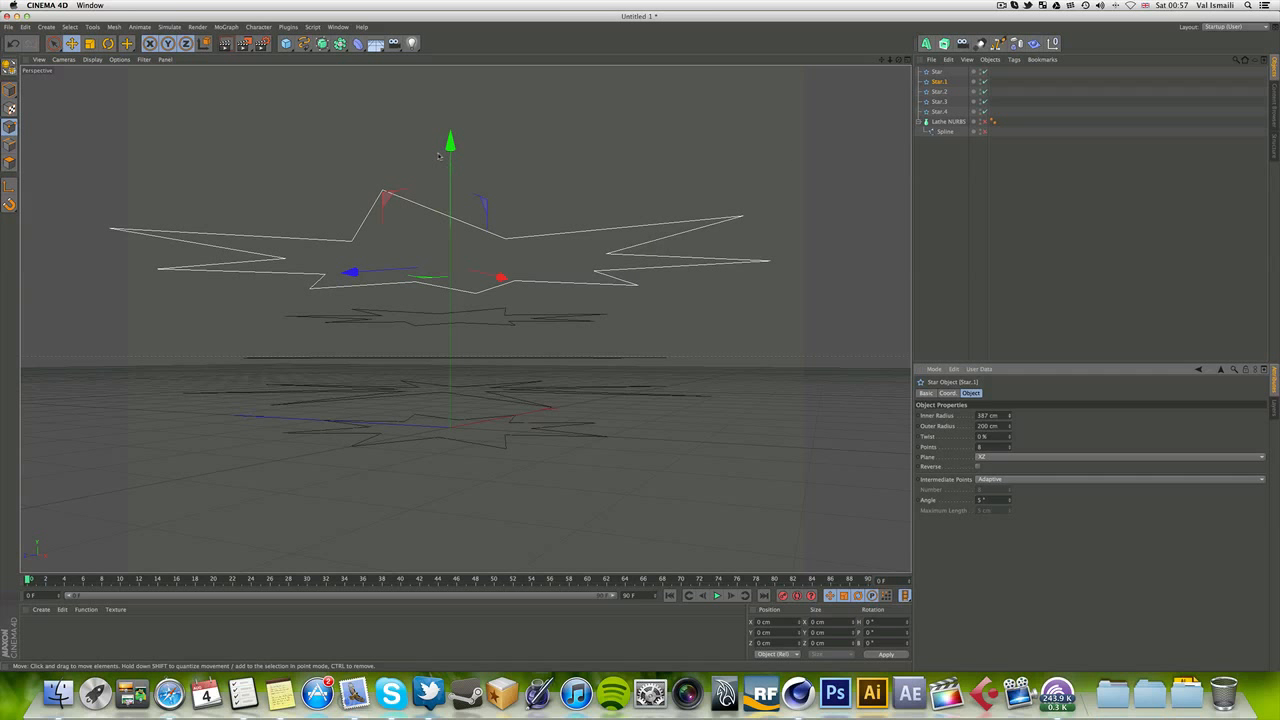
drag(438, 155, 438, 368)
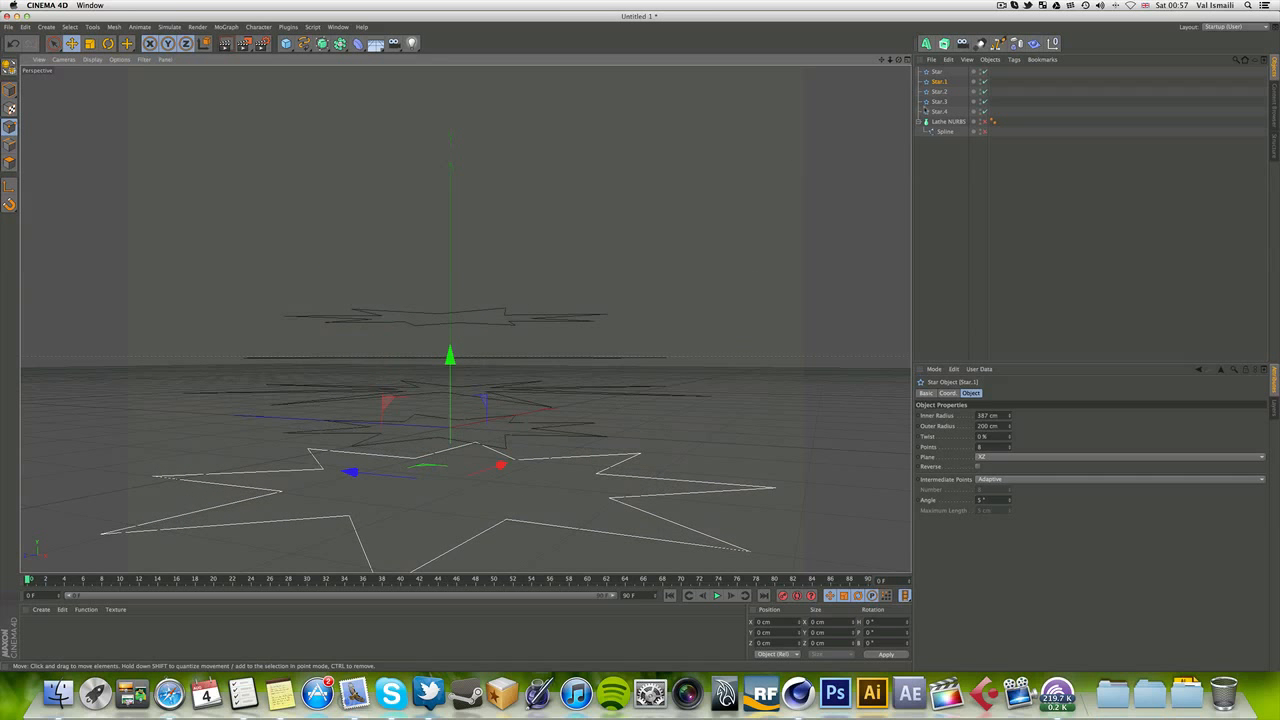
Raise the original Star to the top of the stack and reduce its inner radius to 40 cm and outer radius to about 66 cm.
click(937, 71)
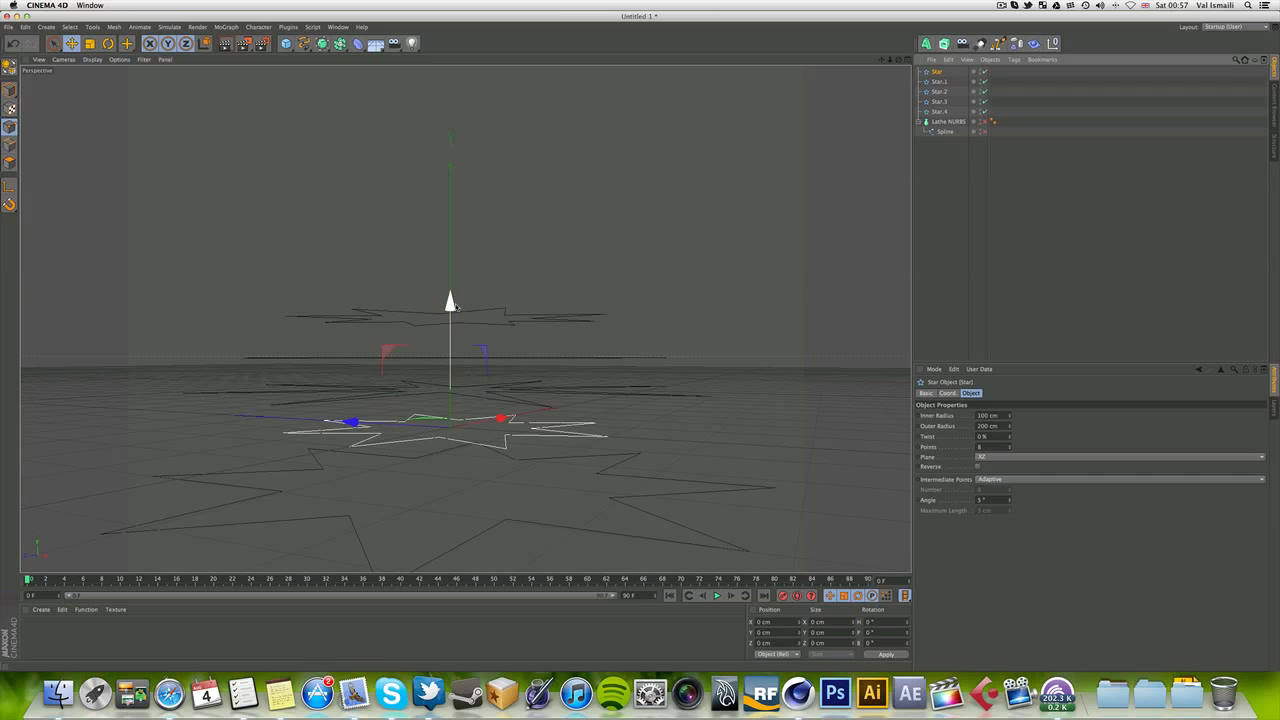
mouse_move(453, 305)
mouse_down()
mouse_move(453, 145)
mouse_move(465, 318)
mouse_up()
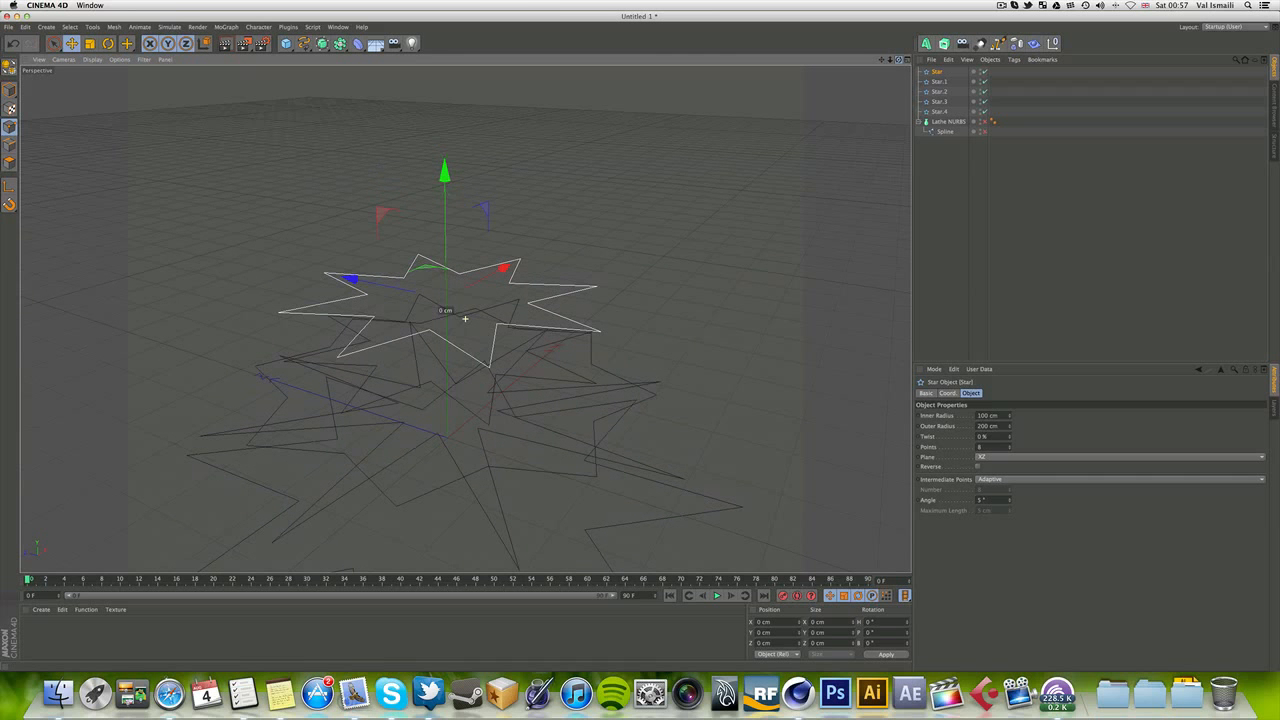
drag(898, 60, 898, 46)
drag(1010, 416, 1010, 558)
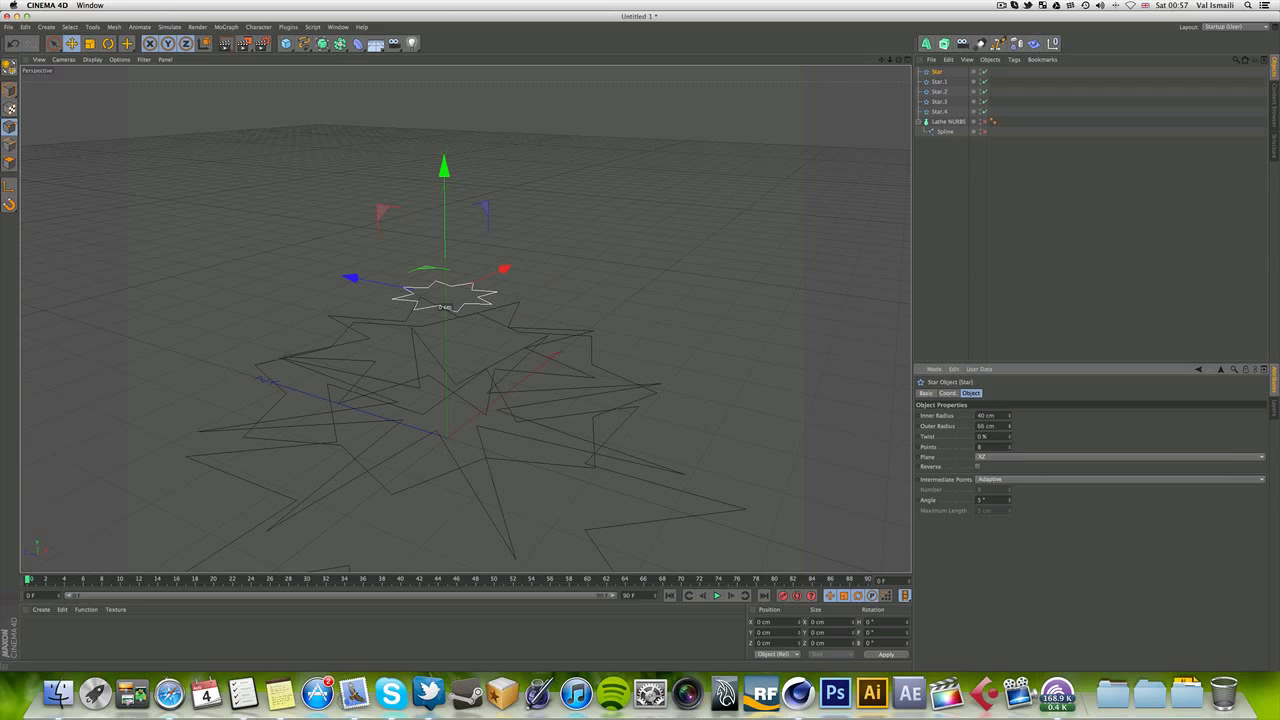
Select all five stars and raise the whole stack so the lowest star sits near ground level.
mouse_move(898, 60)
mouse_down()
mouse_move(898, 18)
mouse_move(898, 48)
mouse_up()
click(942, 112)
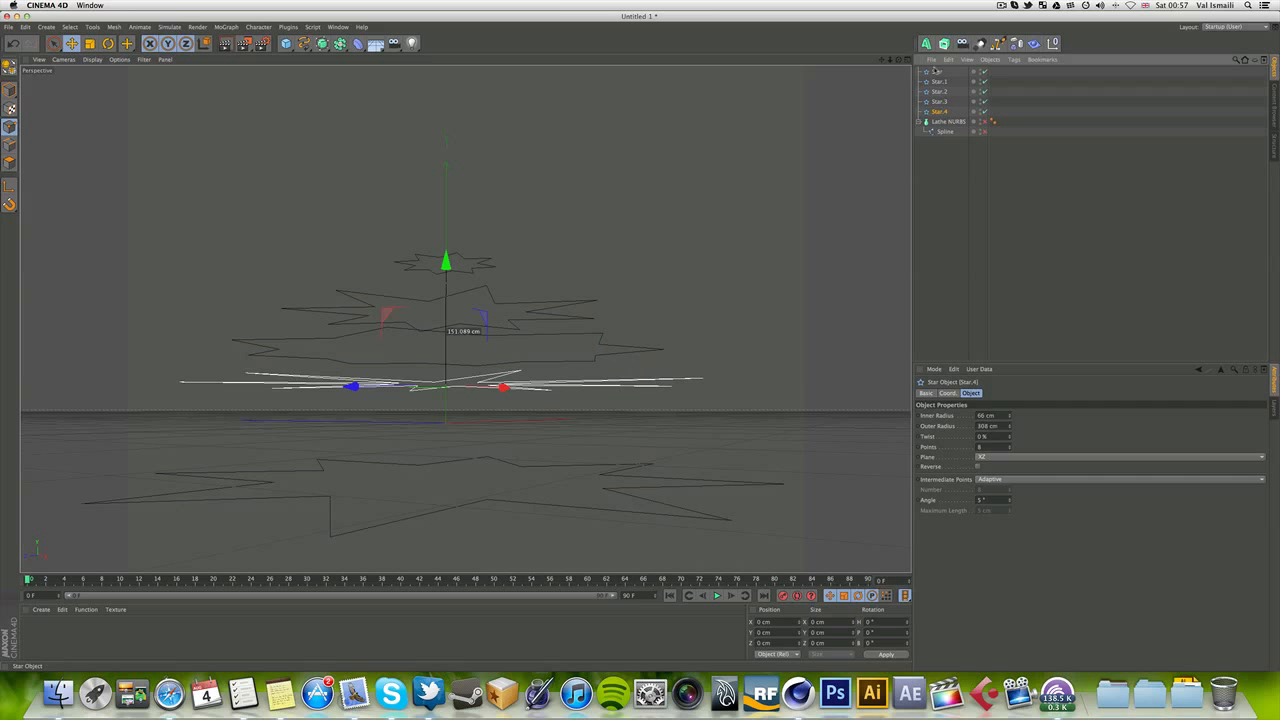
ctrl+click(937, 72)
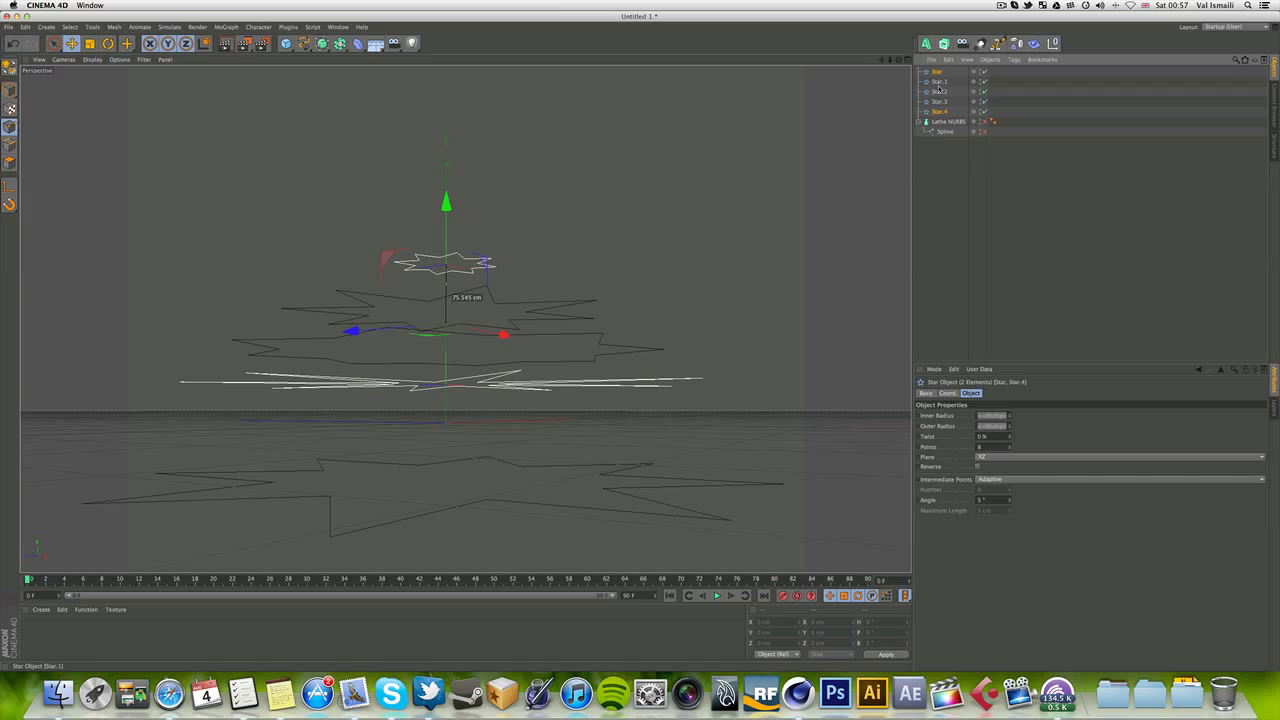
click(938, 73)
ctrl+click(939, 82)
ctrl+click(939, 92)
ctrl+click(939, 102)
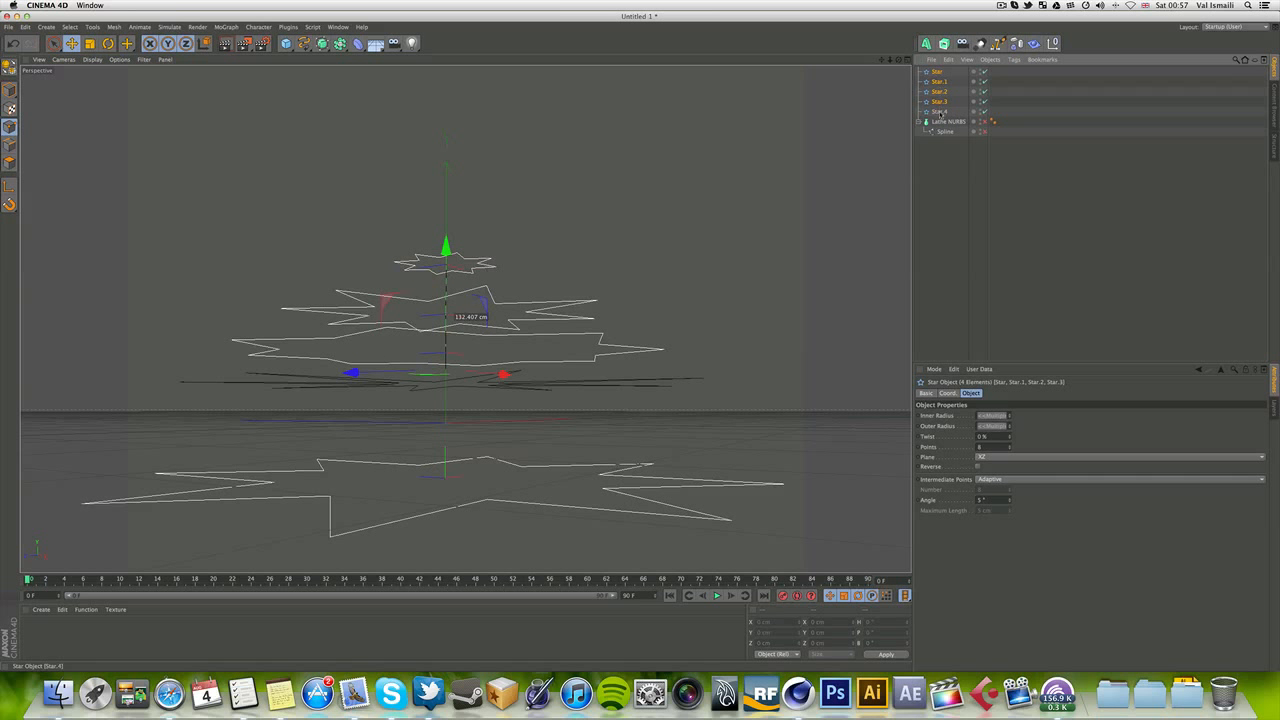
ctrl+click(939, 112)
drag(446, 241, 446, 178)
mouse_move(899, 60)
mouse_down()
mouse_move(899, 138)
mouse_move(901, 89)
mouse_move(972, 102)
mouse_move(982, 66)
mouse_move(903, 70)
mouse_up()
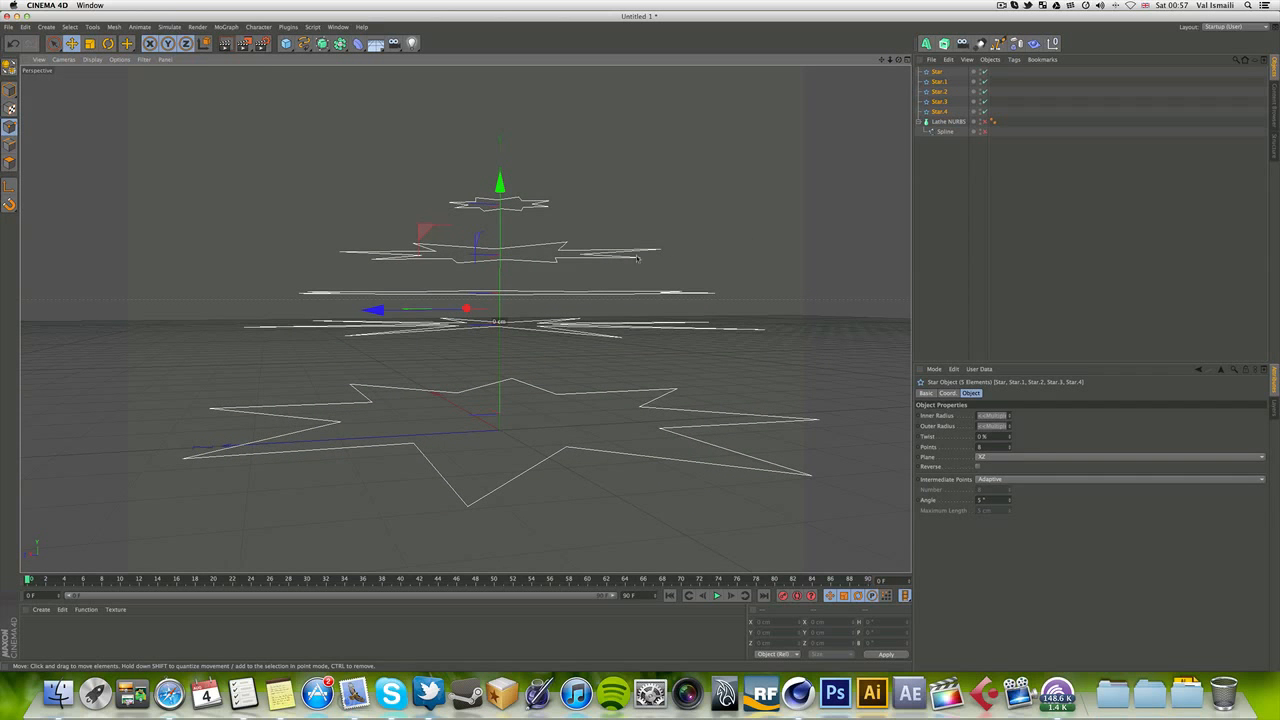
drag(637, 259, 637, 260)
Select only Star.4 and lower it slightly to widen its gap from the star above.
click(946, 181)
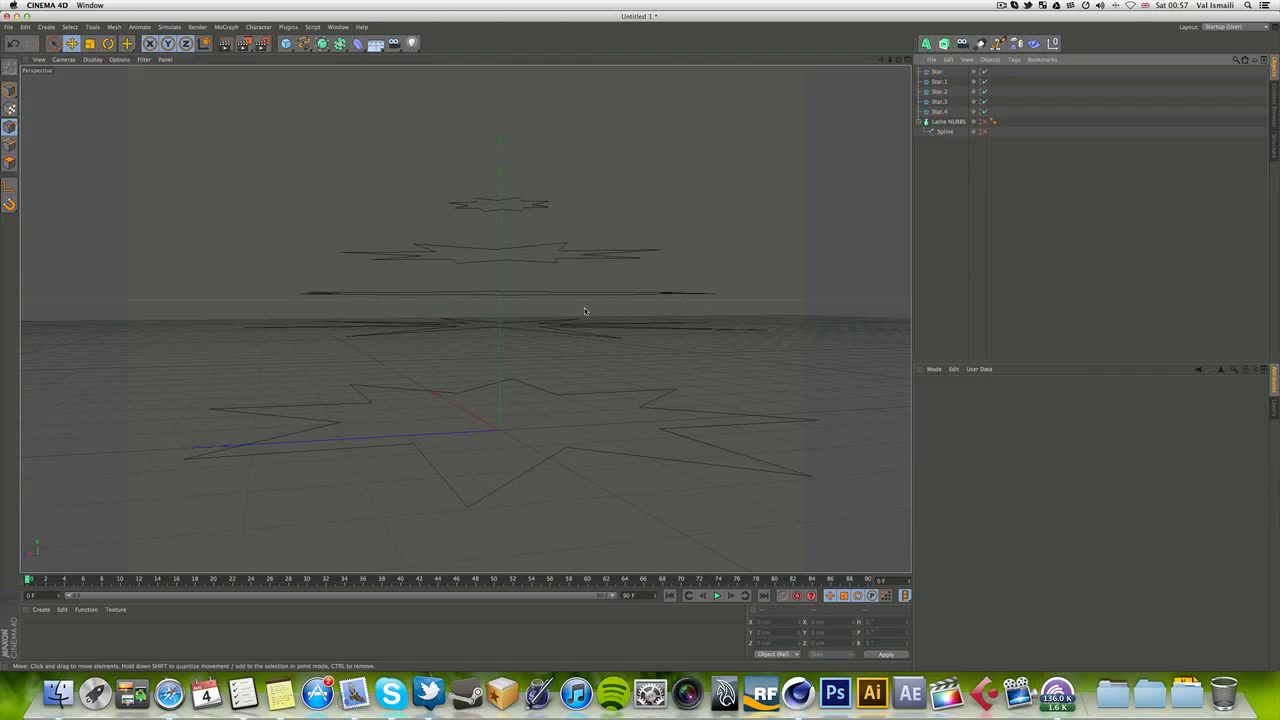
click(567, 338)
drag(500, 200, 503, 209)
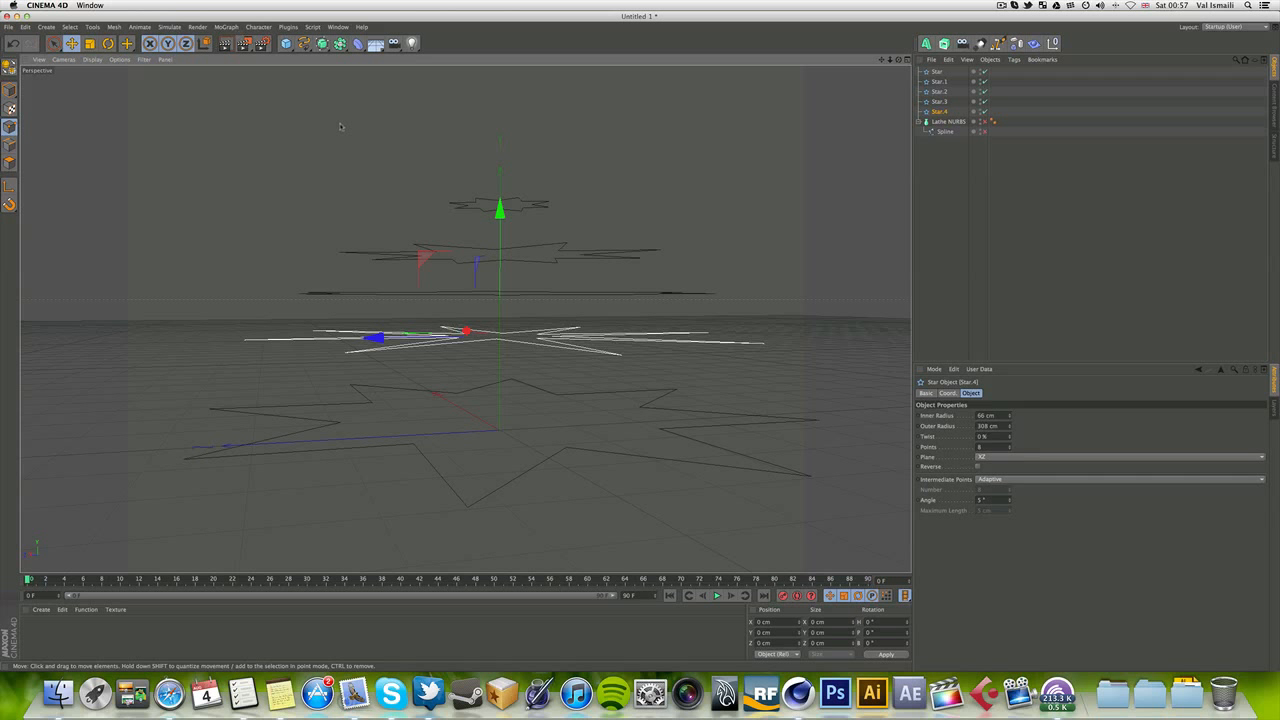
Add a Loft NURBS and make all five star splines, Star through Star.4, its children.
click(322, 43)
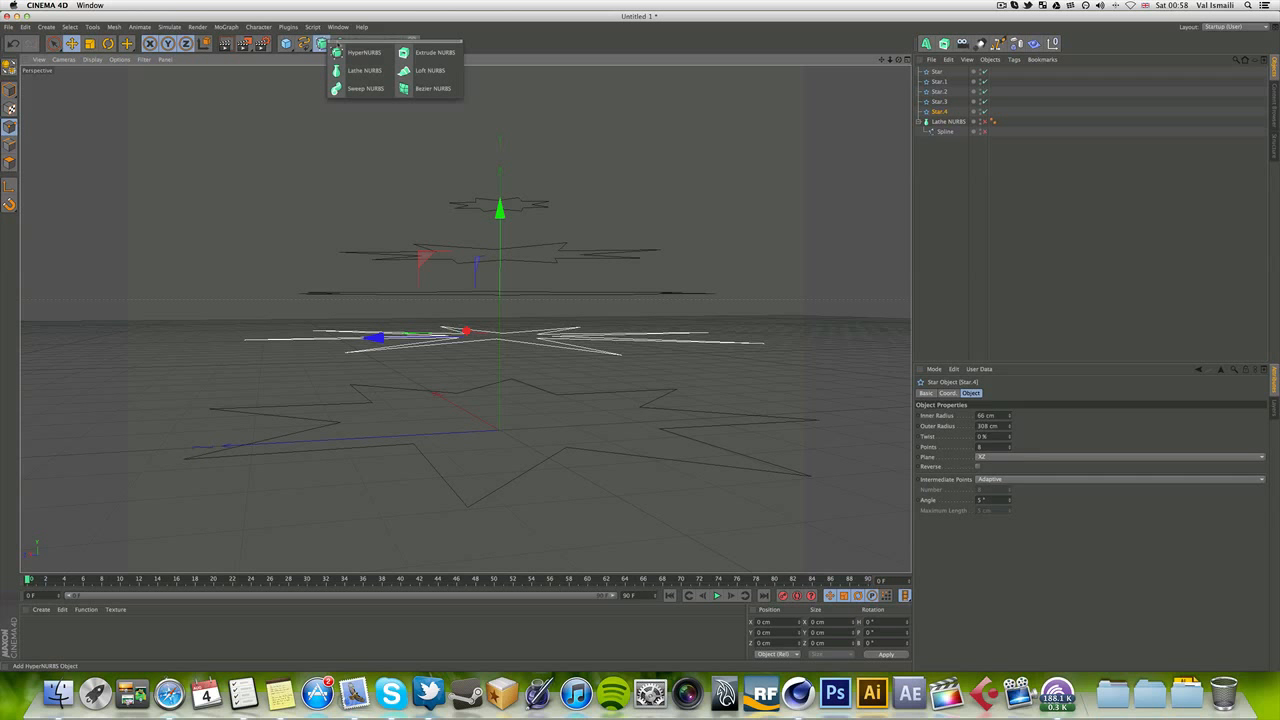
click(414, 70)
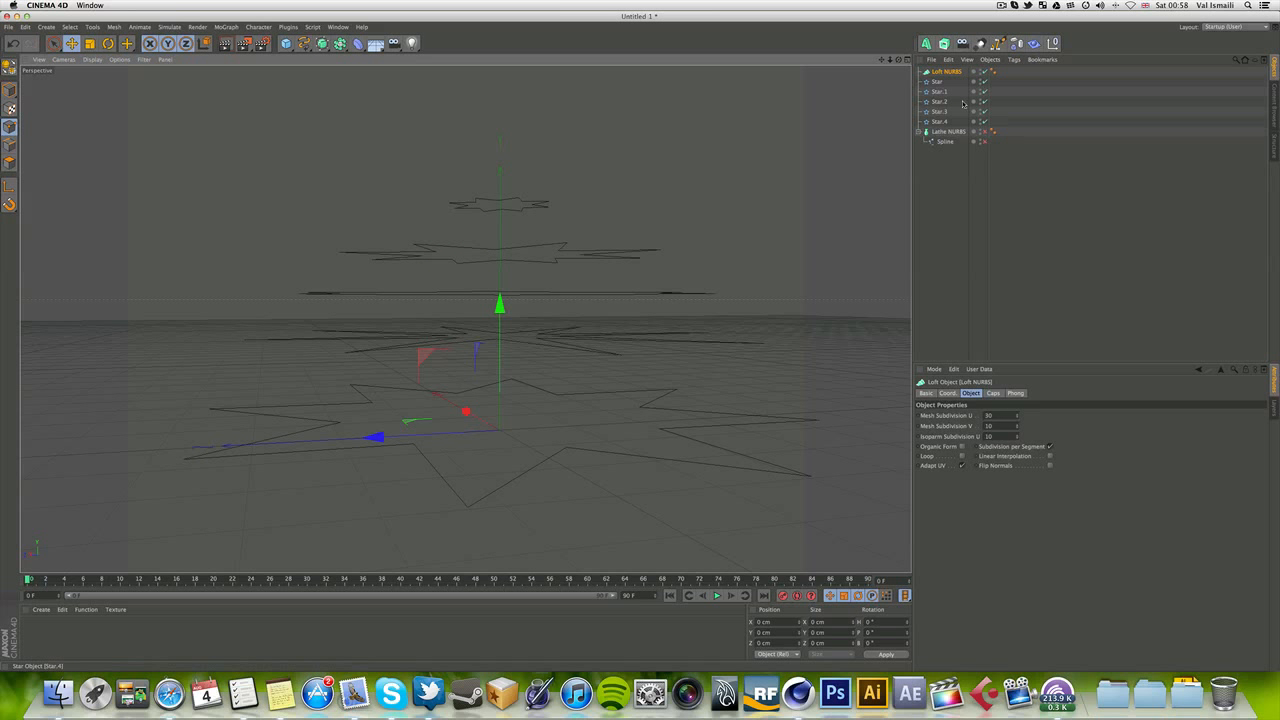
click(937, 82)
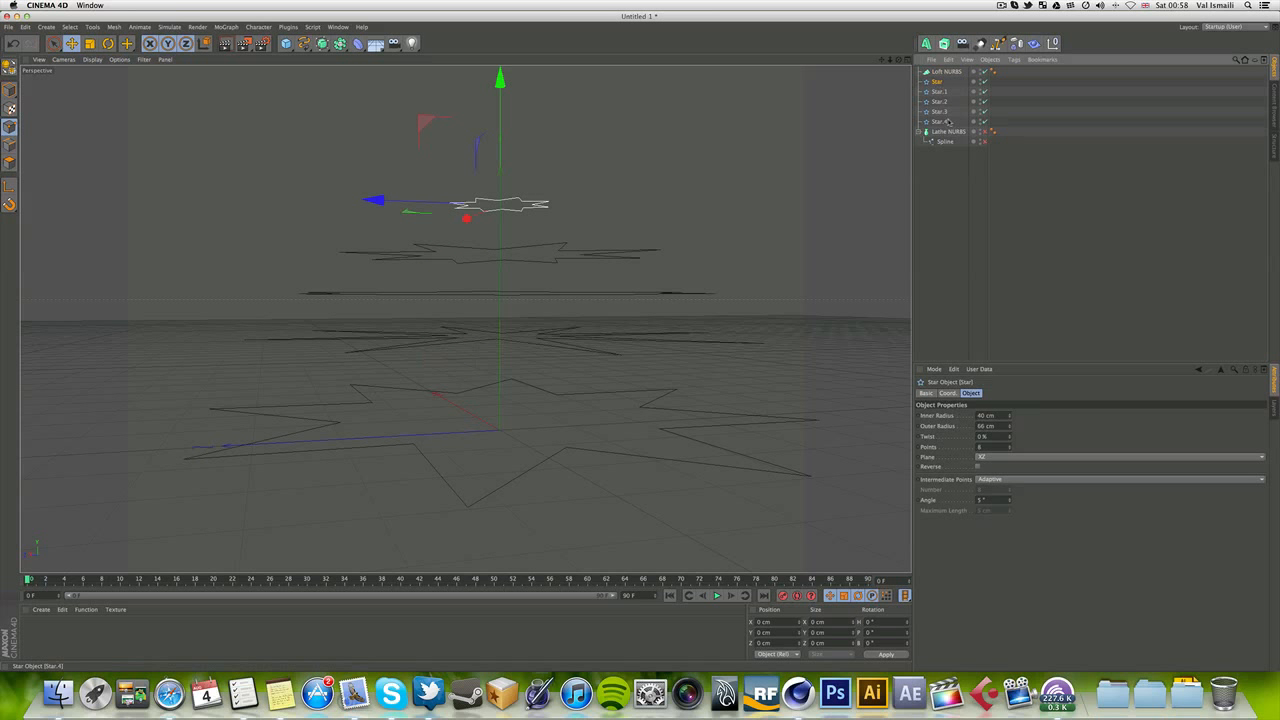
shift+click(947, 121)
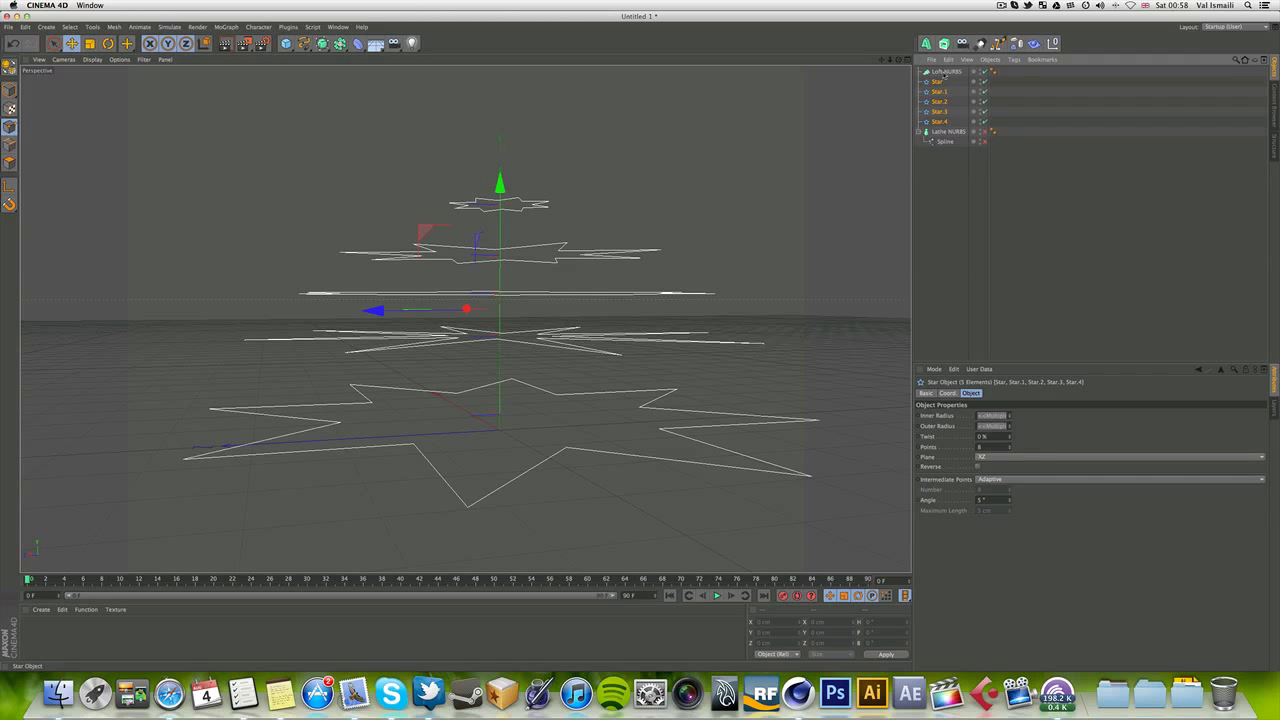
drag(944, 75, 1034, 112)
Render the active view from a raised angle to inspect the lofted star shape.
drag(899, 60, 877, 93)
scroll(720, 110, down, 3)
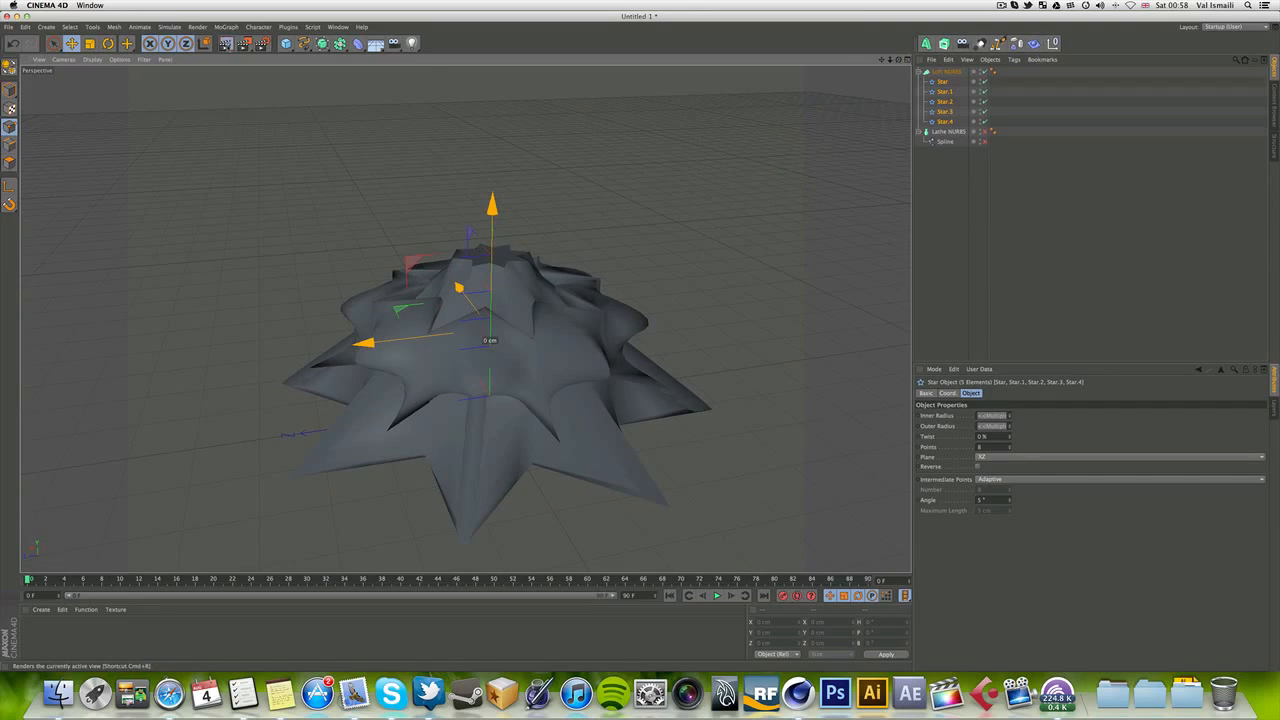
click(224, 43)
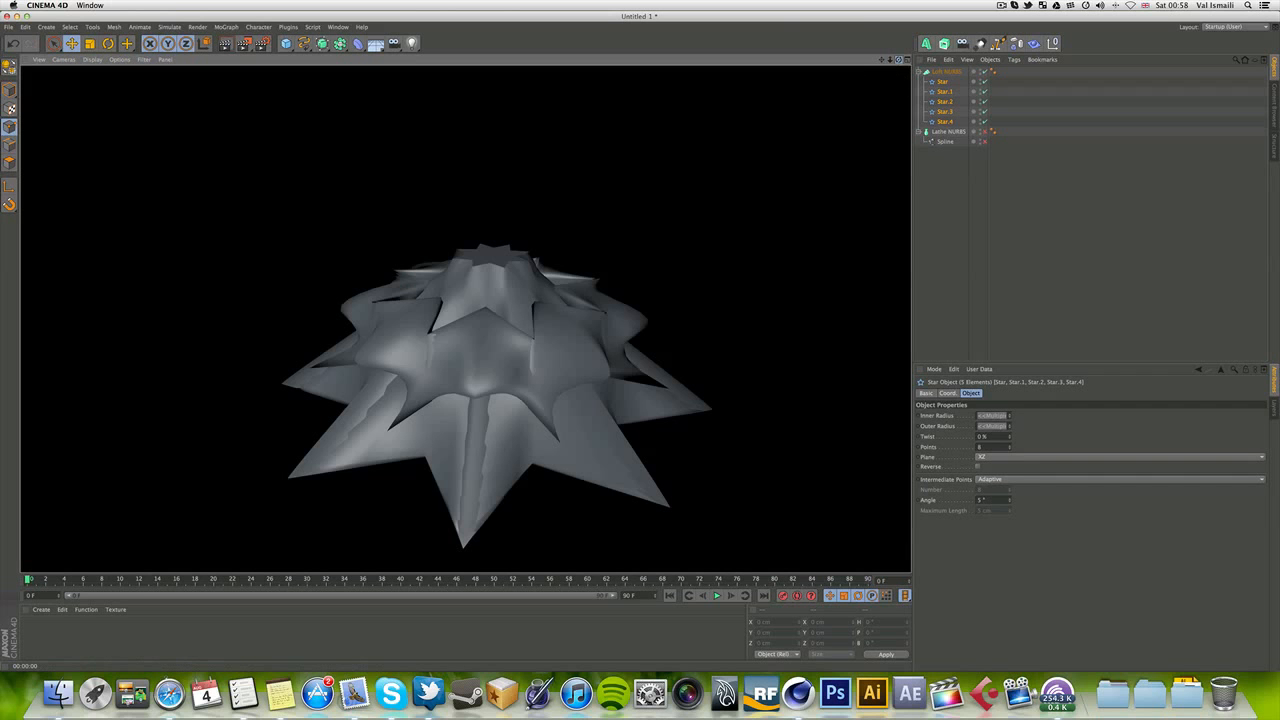
mouse_move(899, 60)
mouse_down()
mouse_move(890, 22)
mouse_move(891, 62)
mouse_move(850, 34)
mouse_move(845, 85)
mouse_move(825, 46)
mouse_move(838, 115)
mouse_move(818, 25)
mouse_move(830, 72)
mouse_up()
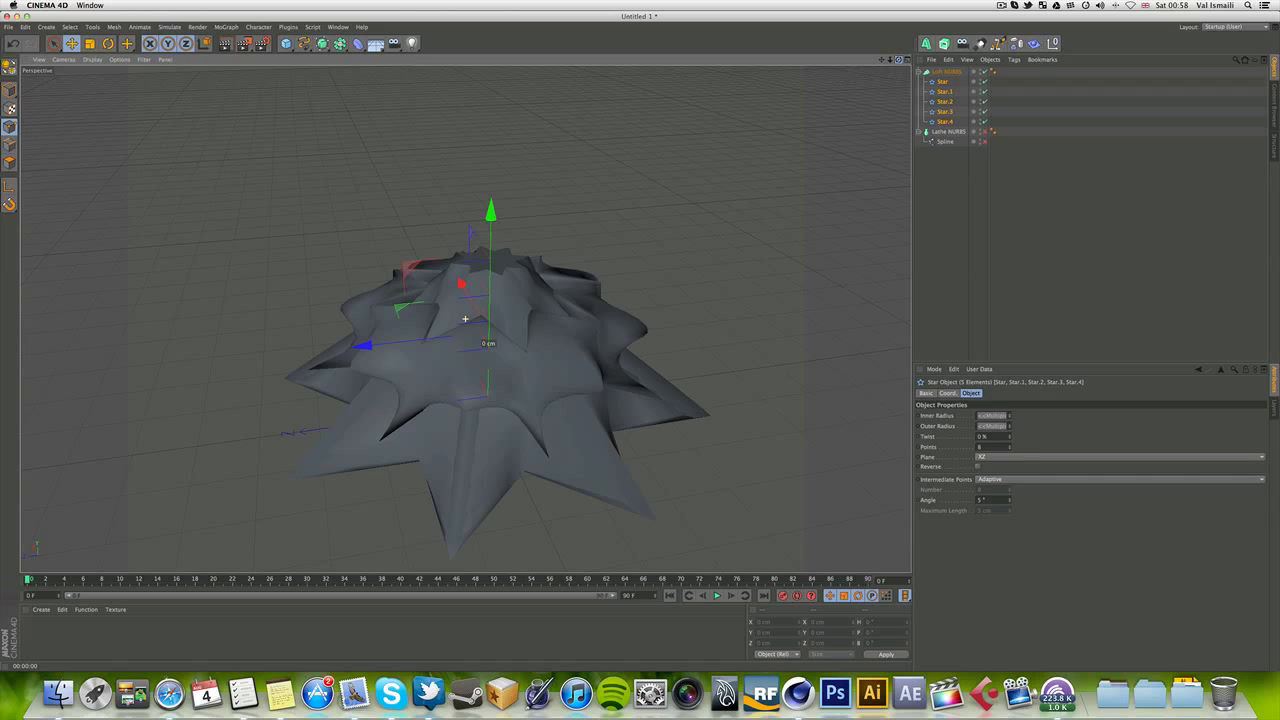
drag(898, 60, 898, 65)
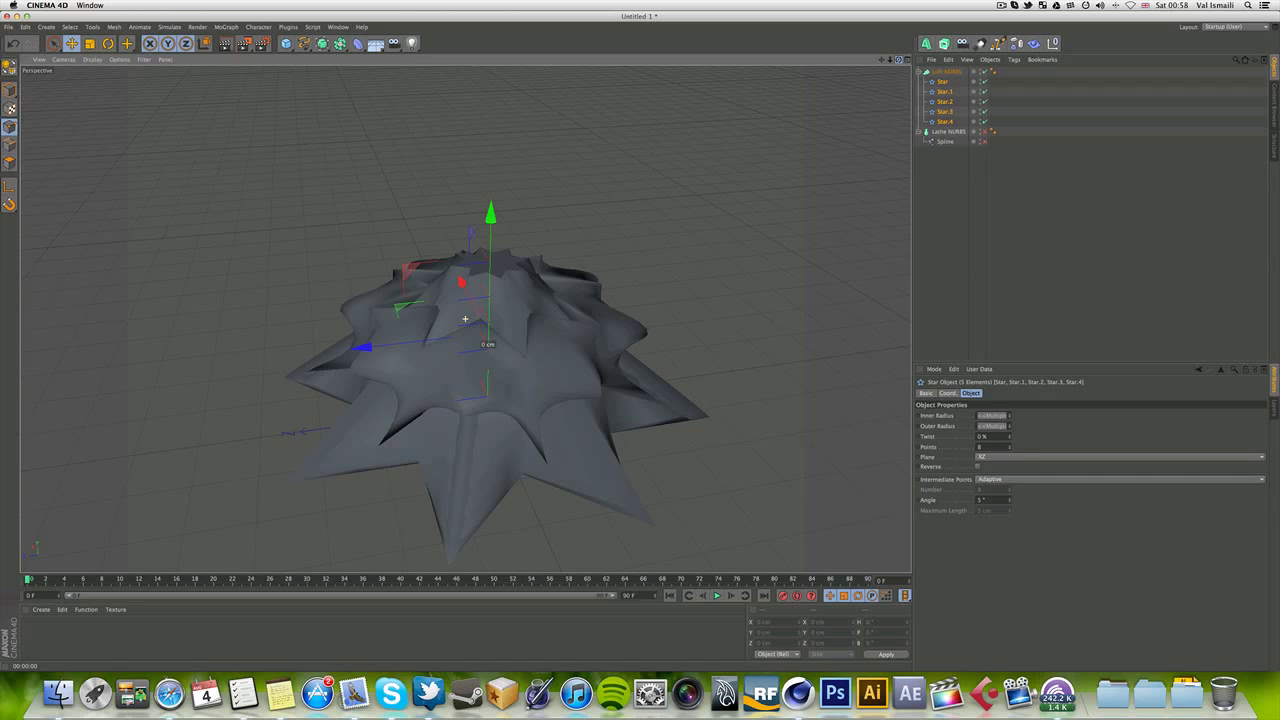
drag(303, 43, 877, 152)
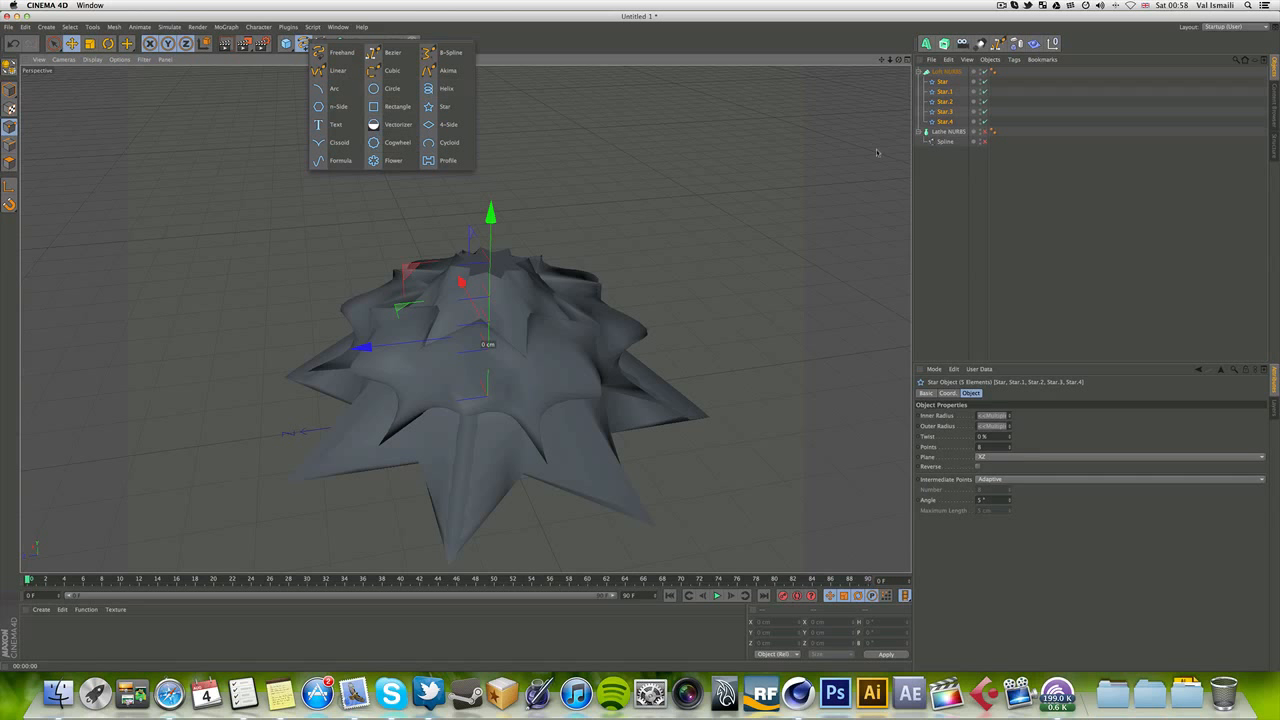
drag(932, 186, 926, 185)
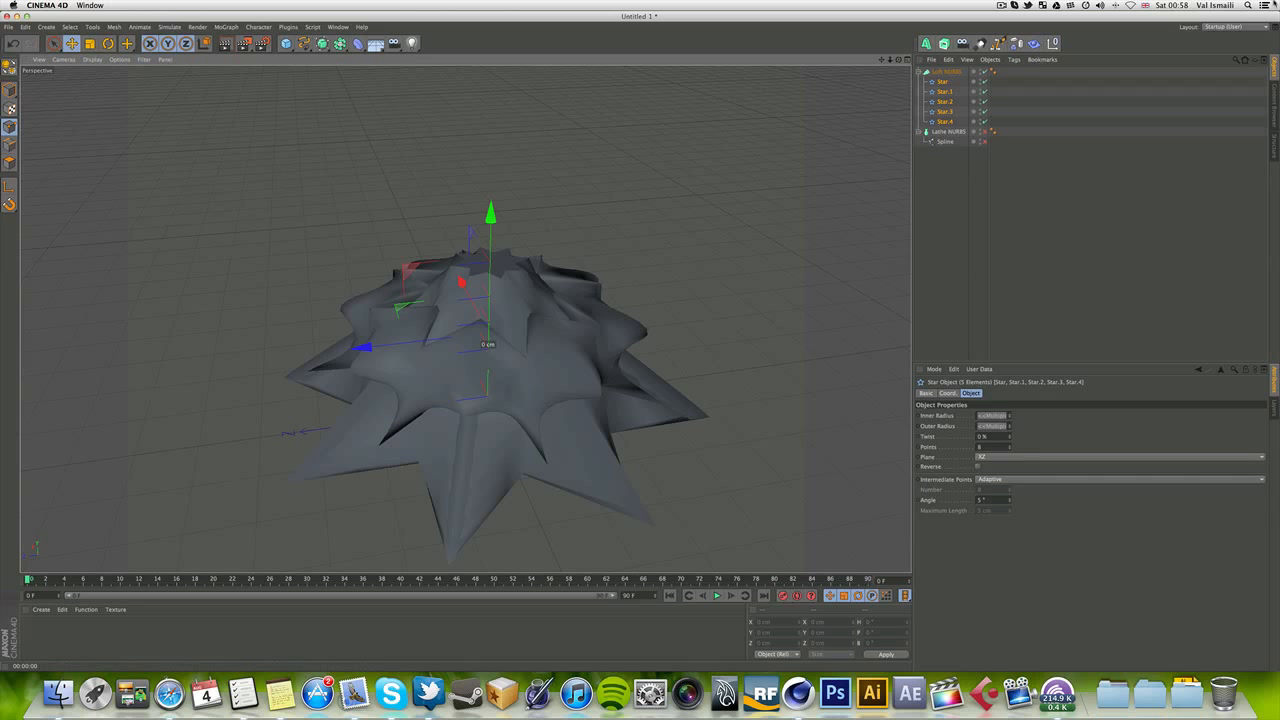
click(1002, 6)
click(1014, 37)
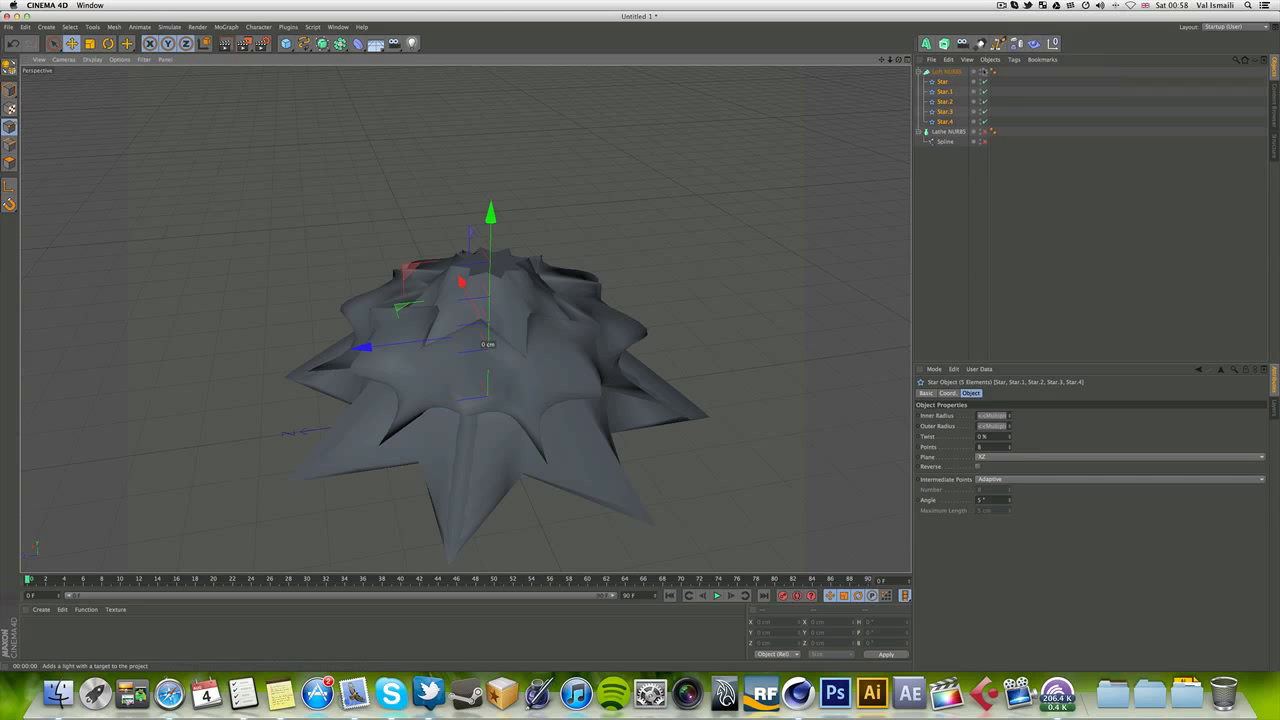